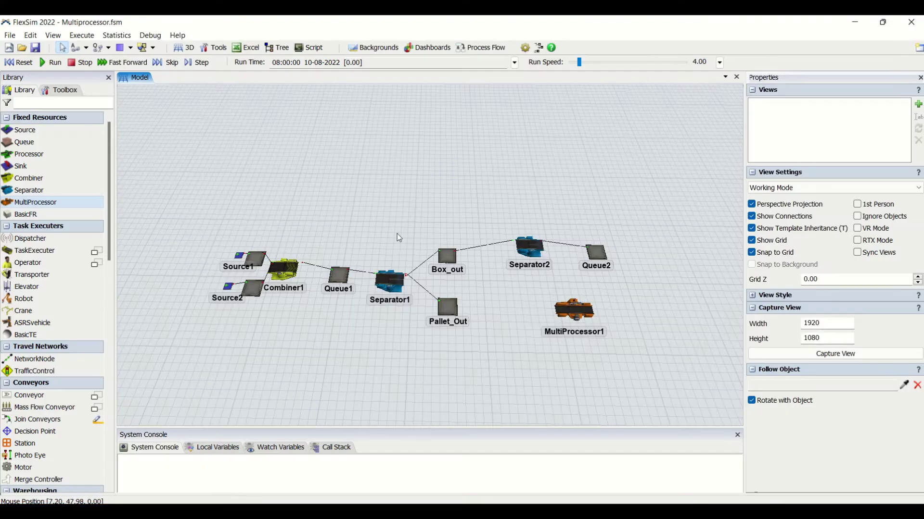
pyautogui.moveTo(391, 232)
pyautogui.mouseDown()
pyautogui.moveTo(394, 223)
pyautogui.moveTo(391, 244)
pyautogui.moveTo(381, 237)
pyautogui.mouseUp()
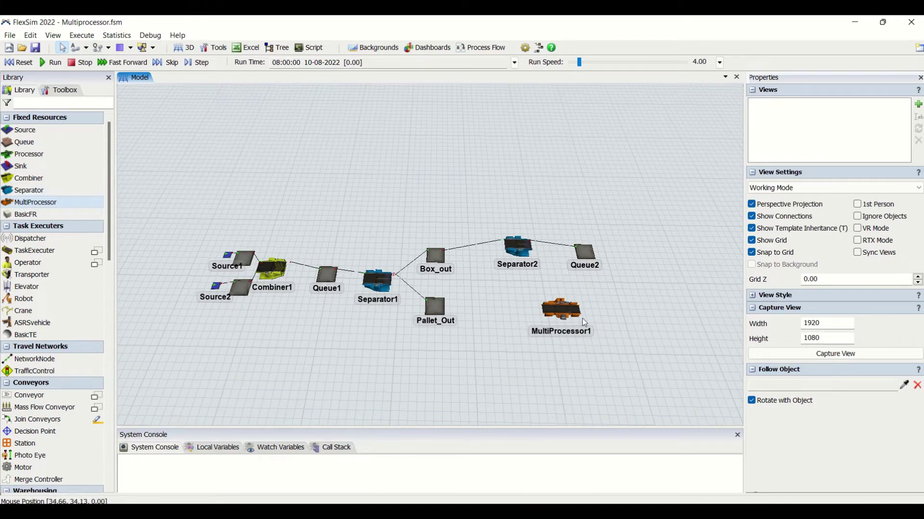
pyautogui.click(572, 311)
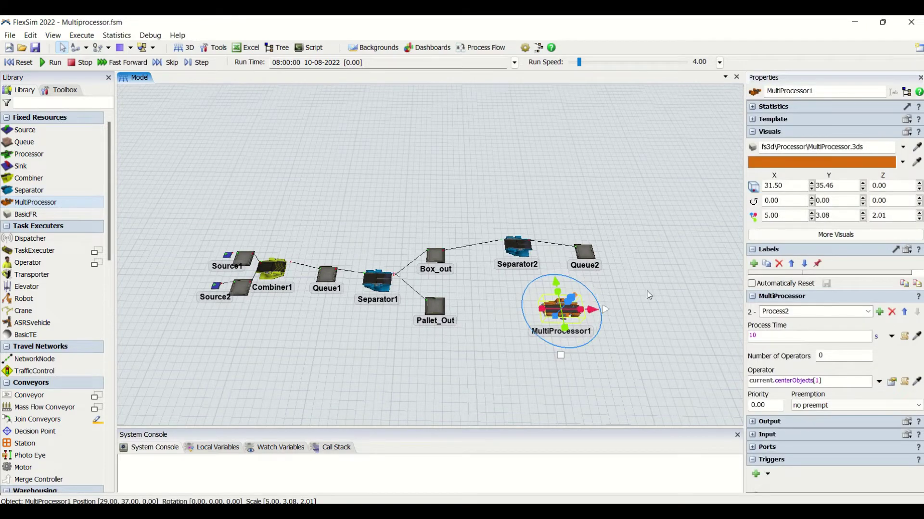
pyautogui.click(627, 308)
pyautogui.moveTo(628, 307); pyautogui.dragTo(555, 347)
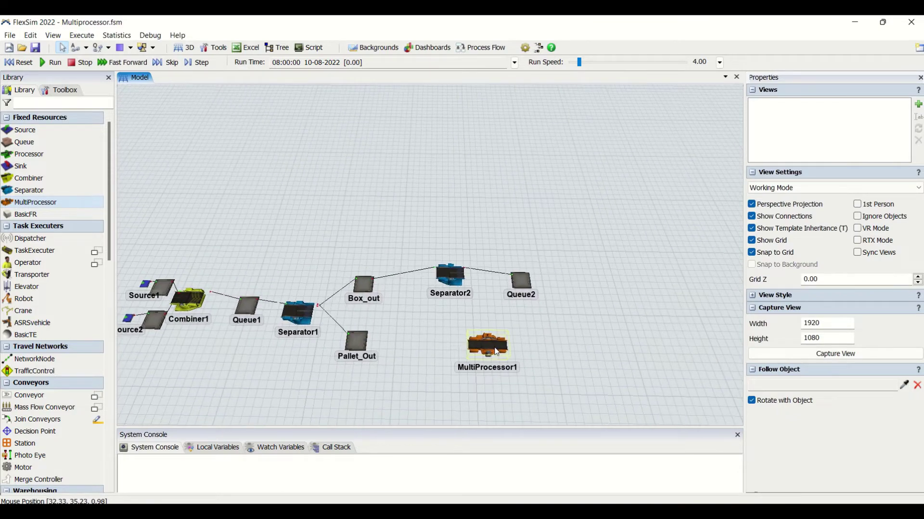
pyautogui.click(494, 347)
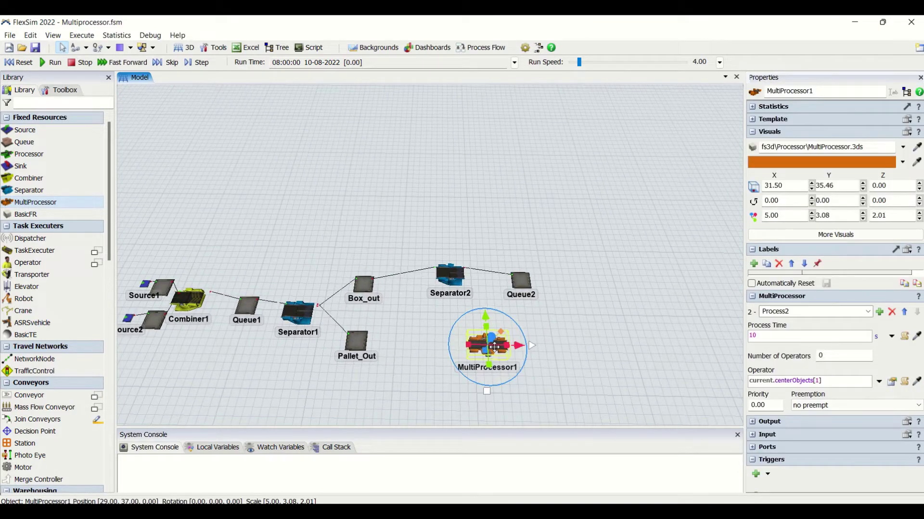
pyautogui.click(575, 344)
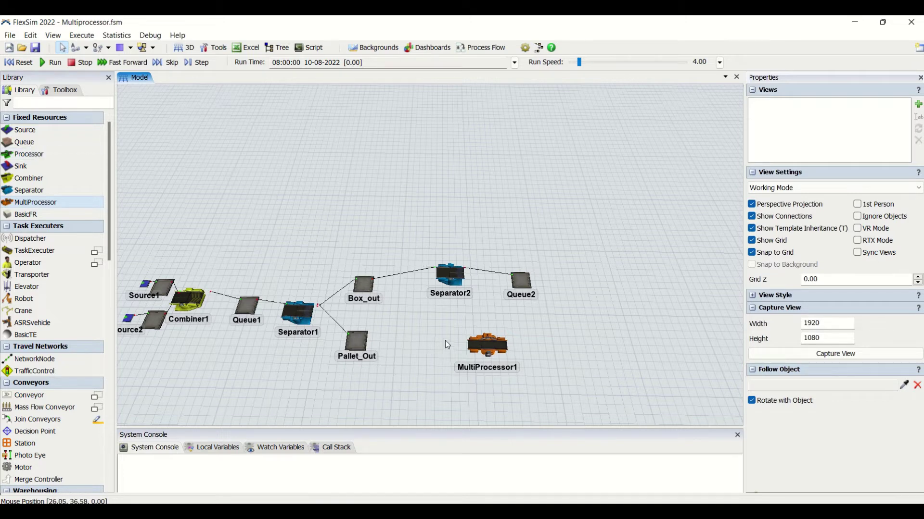
# Add a third process, Process3, to MultiProcessor1's process list
pyautogui.click(483, 342)
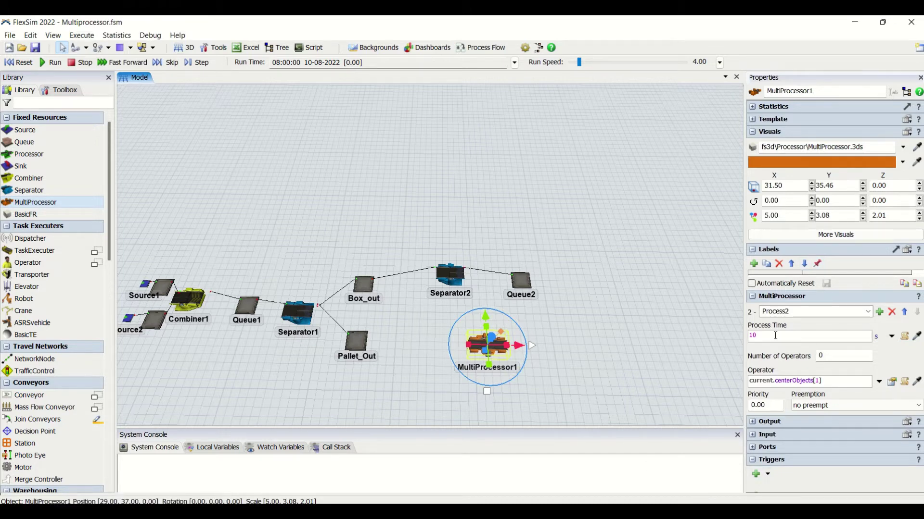
pyautogui.click(868, 312)
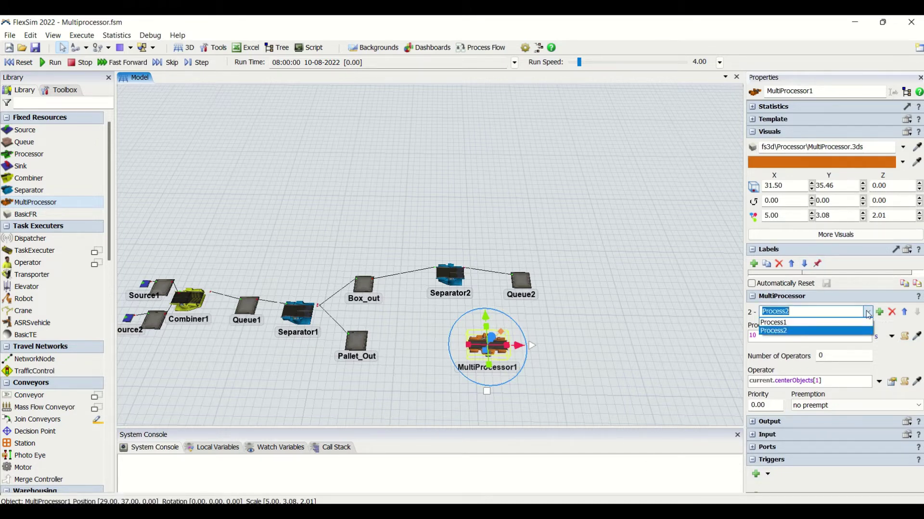
pyautogui.click(836, 324)
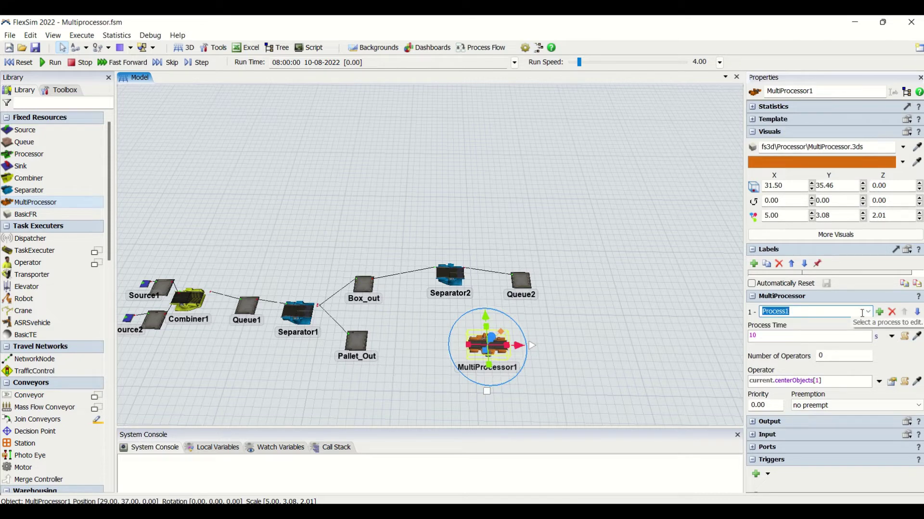
pyautogui.click(868, 311)
pyautogui.click(851, 335)
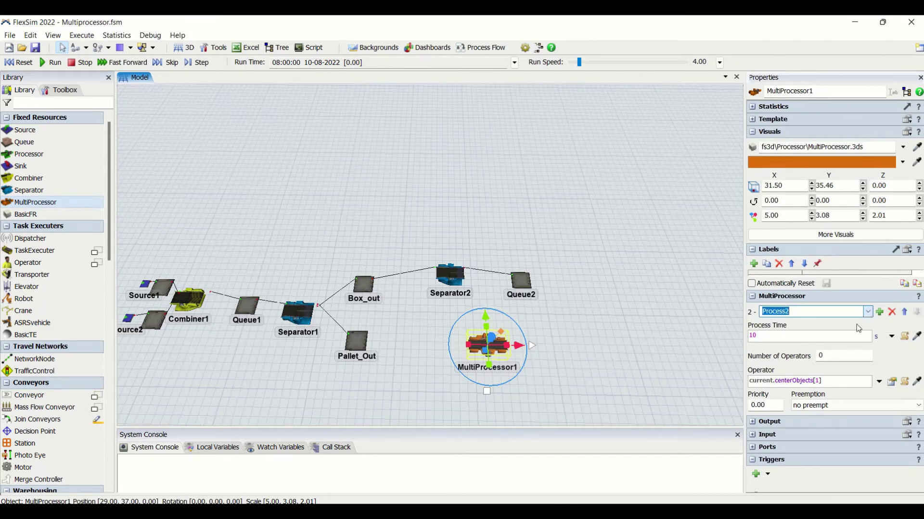
pyautogui.click(880, 312)
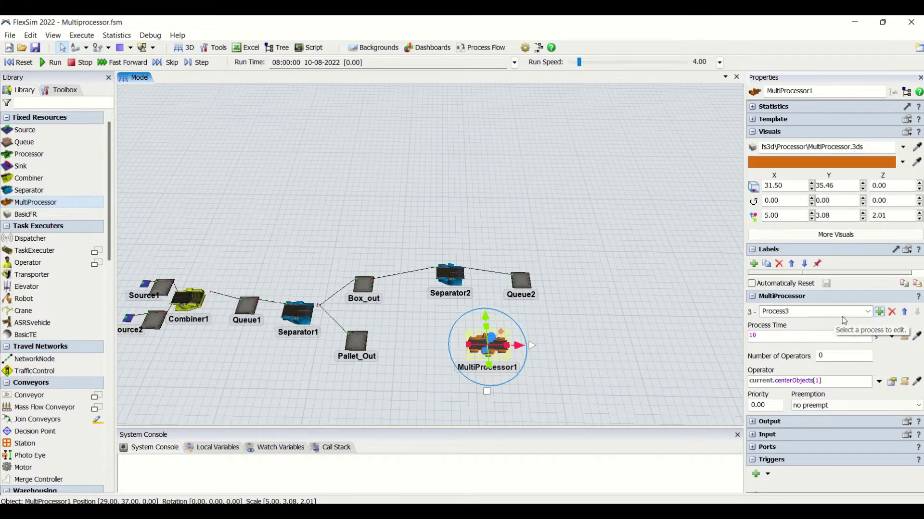
pyautogui.click(868, 312)
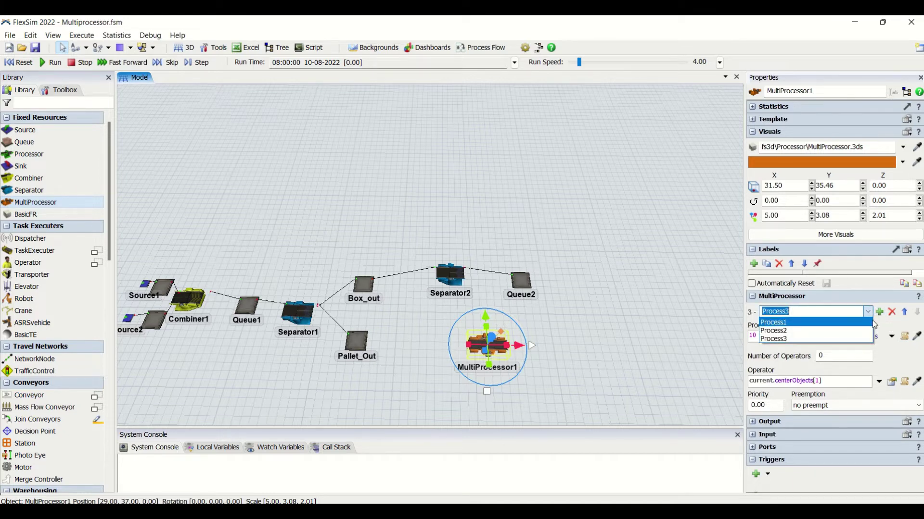
pyautogui.click(874, 322)
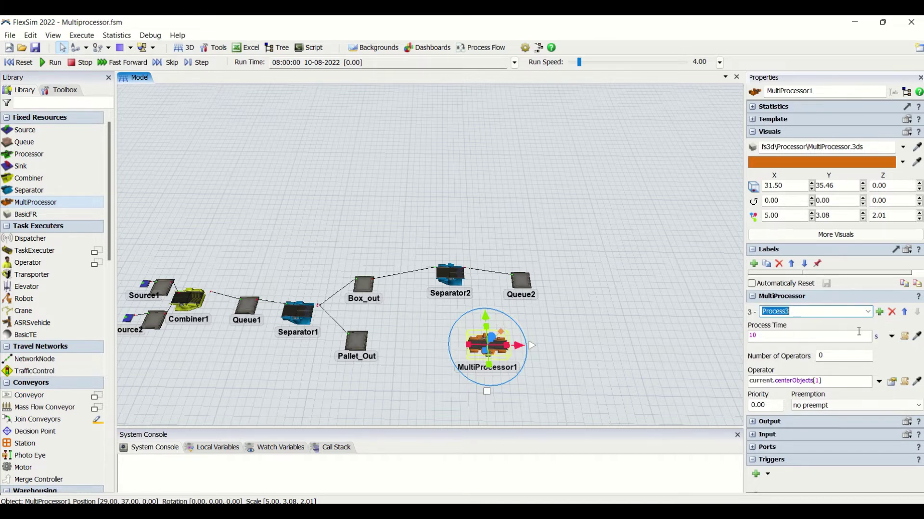
# Examine the operator assignment options and the process time options available for Process3 of MultiProcessor1
pyautogui.click(791, 341)
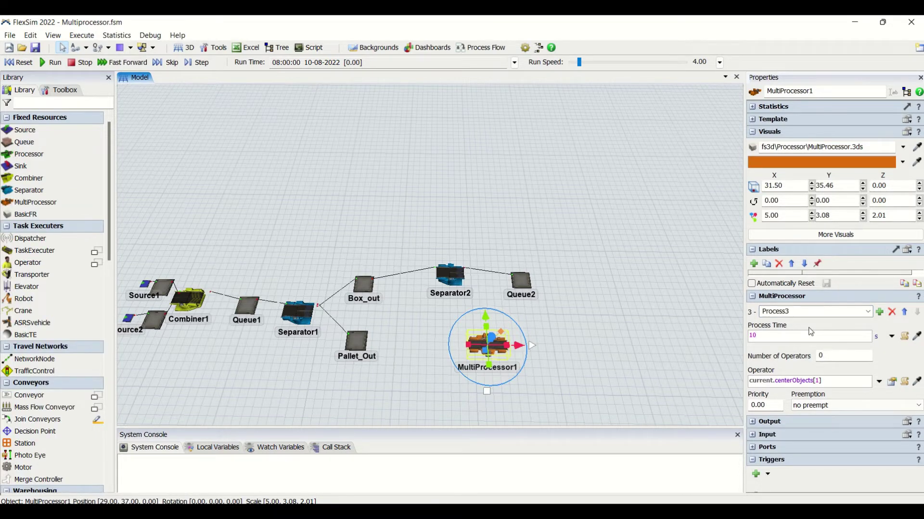
pyautogui.click(852, 358)
pyautogui.click(862, 381)
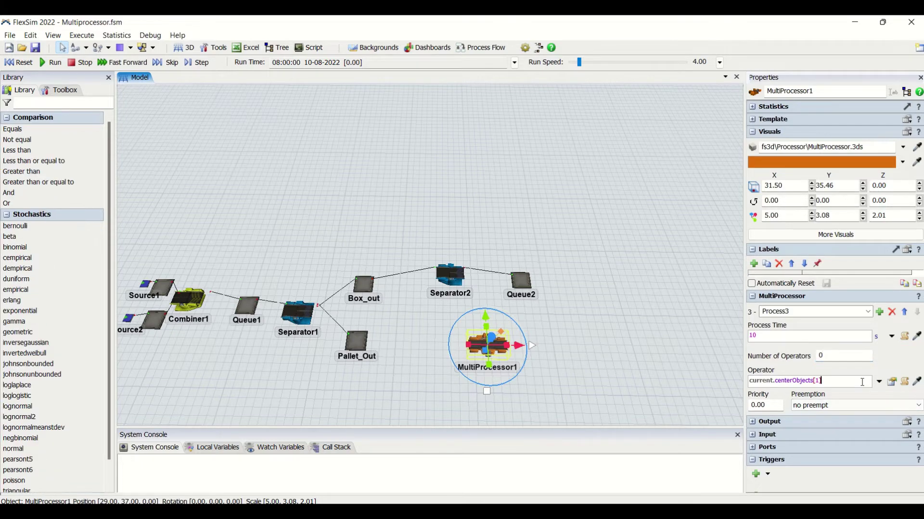
pyautogui.click(878, 382)
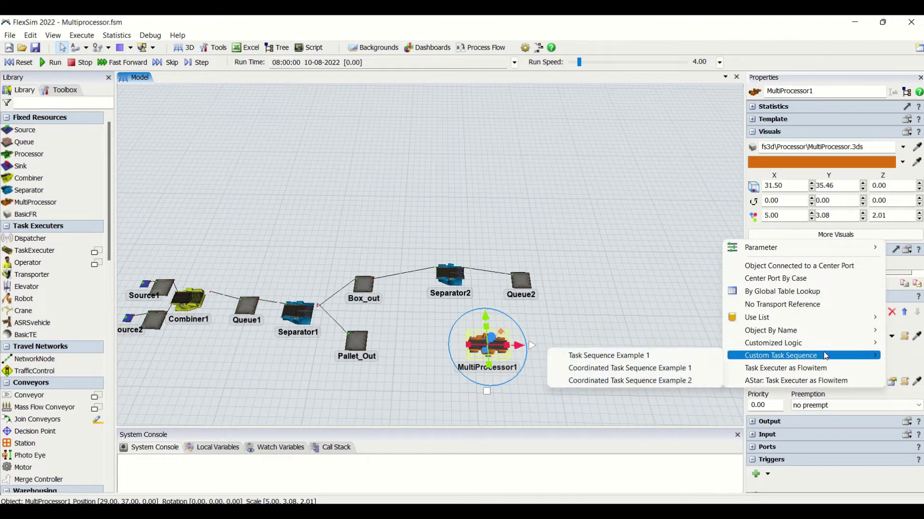
pyautogui.moveTo(824, 336)
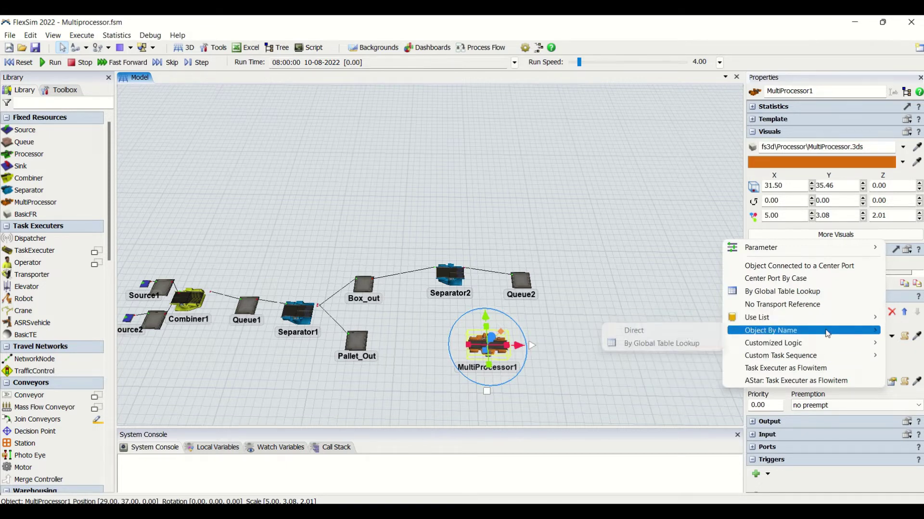
pyautogui.click(897, 361)
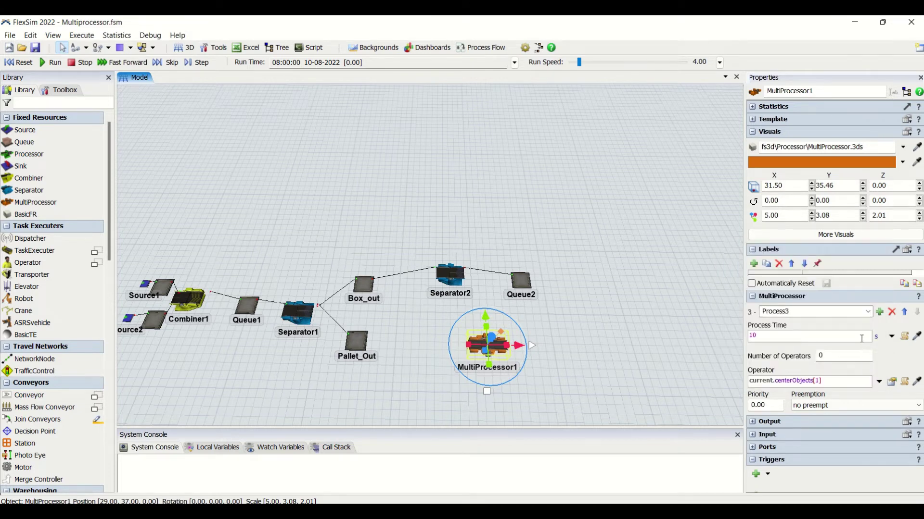
pyautogui.click(891, 336)
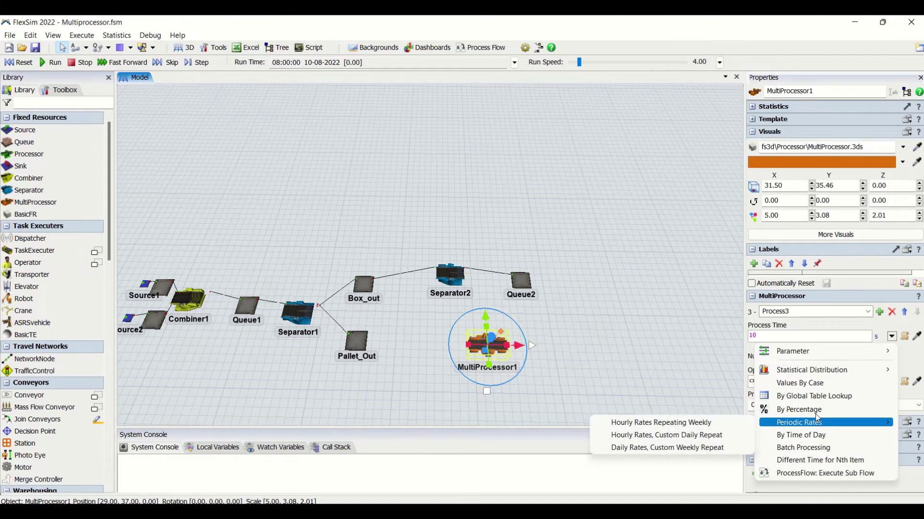
pyautogui.click(911, 353)
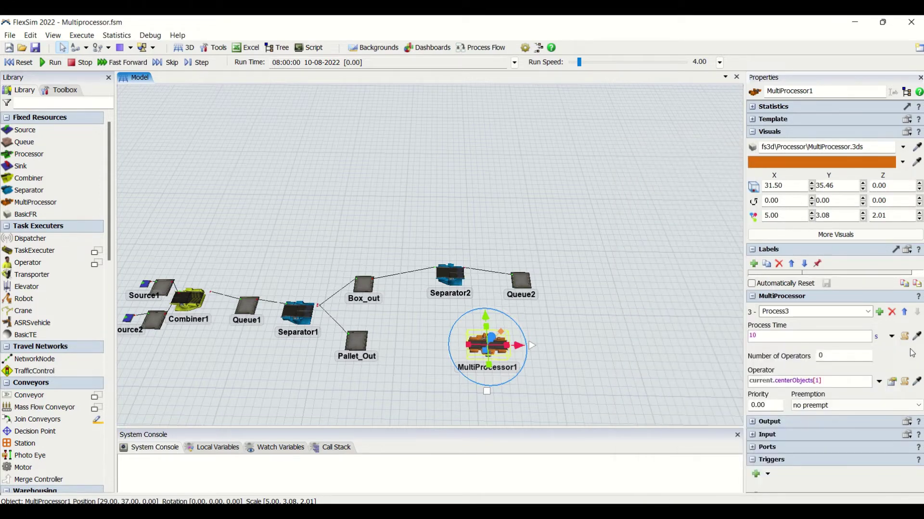
# Move MultiProcessor1 beside Queue2, on the side away from Separator2
pyautogui.click(547, 357)
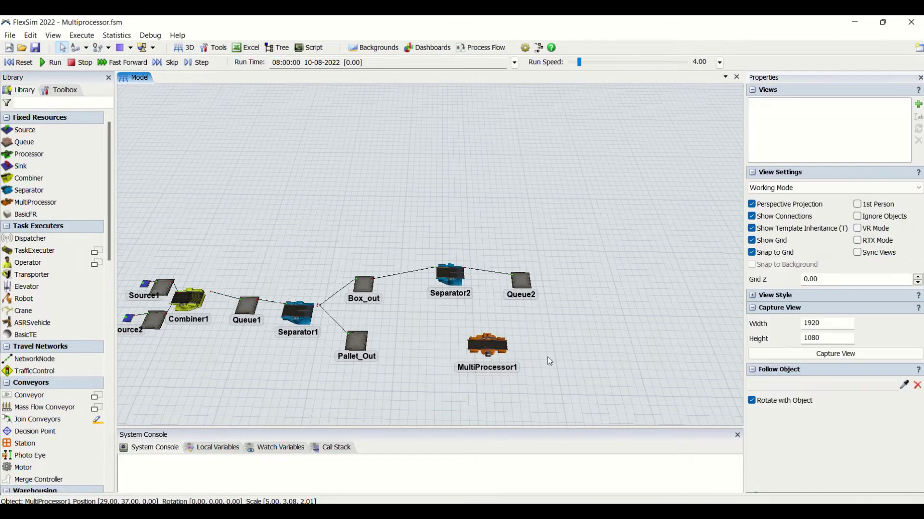
pyautogui.moveTo(476, 346); pyautogui.dragTo(566, 330)
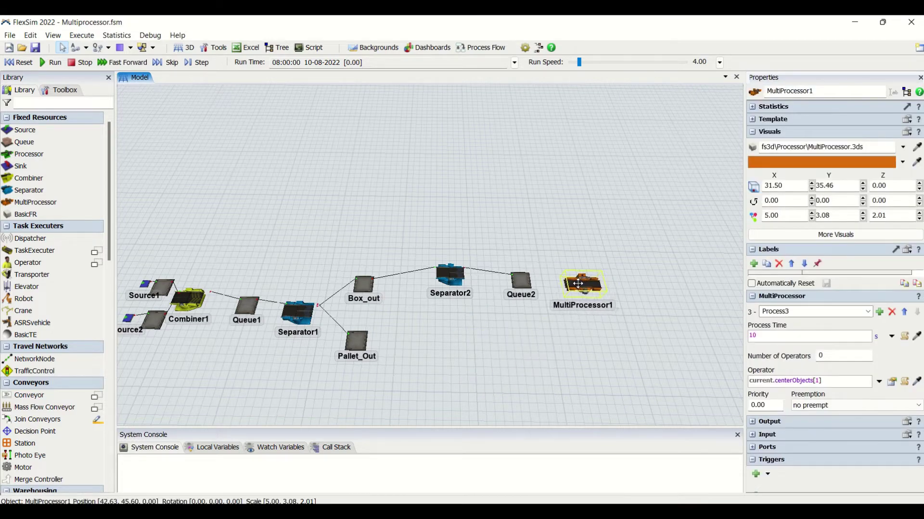
pyautogui.click(605, 303)
pyautogui.scroll(5, 612, 286)
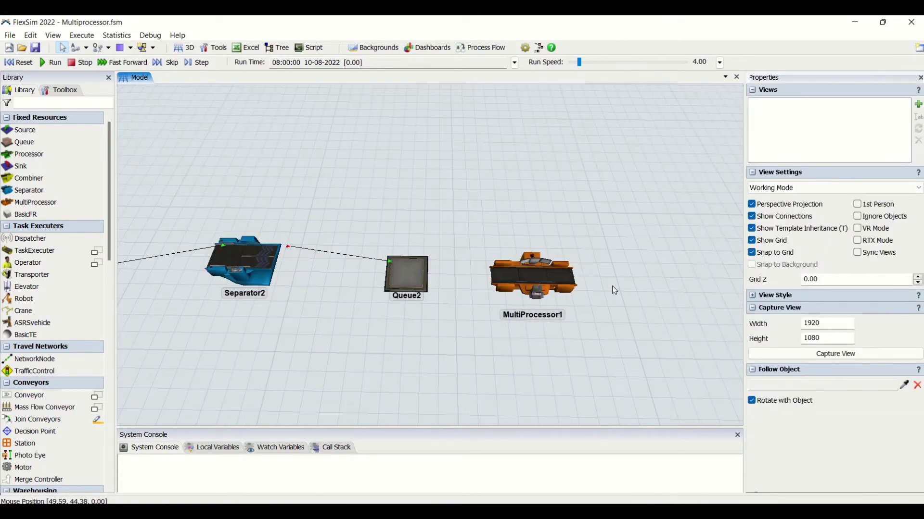
# Connect Queue2 to MultiProcessor1, then add a new queue downstream that is connected to the multiprocessor's output
pyautogui.click(405, 272)
pyautogui.click(419, 301)
pyautogui.moveTo(406, 281); pyautogui.dragTo(554, 278)
pyautogui.moveTo(565, 374); pyautogui.dragTo(426, 364)
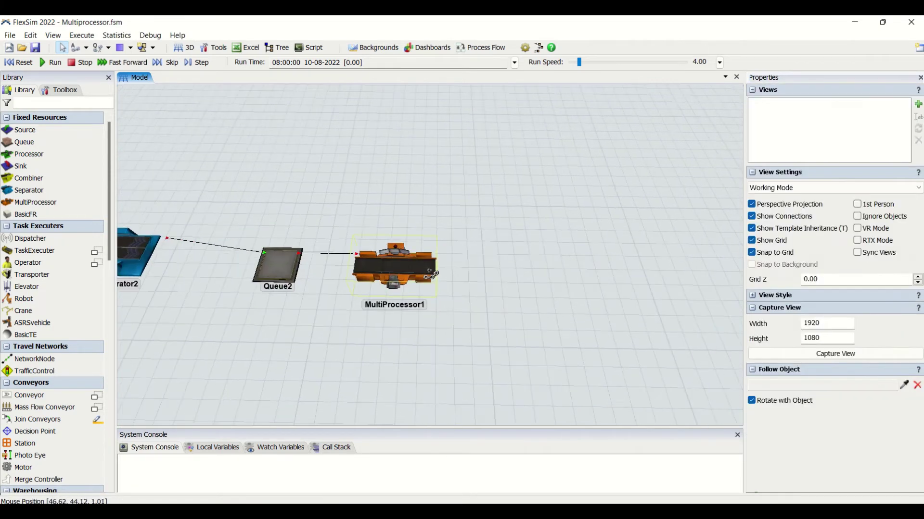
pyautogui.doubleClick(505, 274)
pyautogui.click(533, 318)
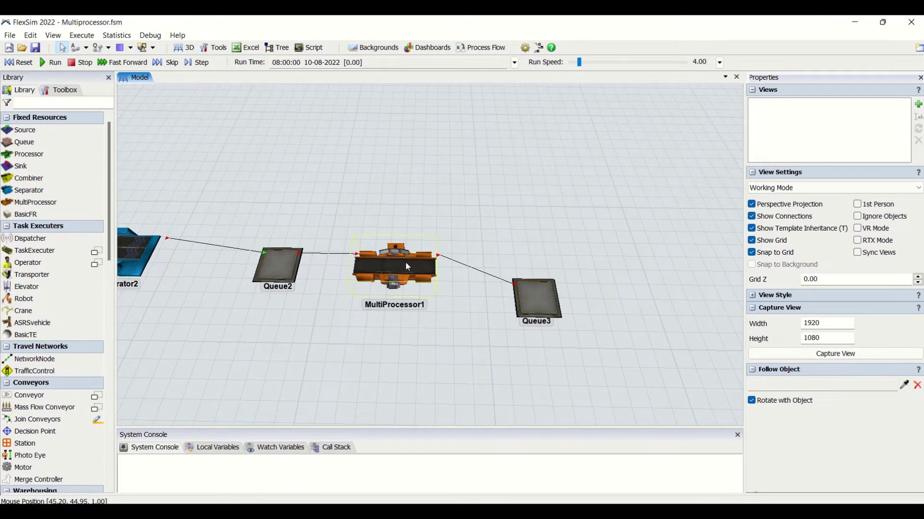
# Set the process time of MultiProcessor1's Process1 to 2 s
pyautogui.click(405, 266)
pyautogui.click(863, 312)
pyautogui.click(777, 322)
pyautogui.click(778, 336)
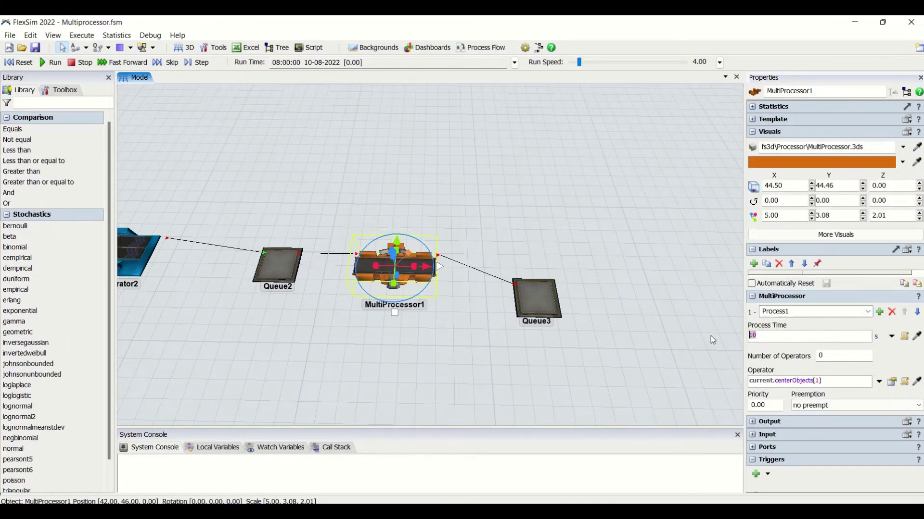
pyautogui.write('2')
# Set the process time of MultiProcessor1's Process2 to 8 s
pyautogui.click(868, 312)
pyautogui.click(776, 332)
pyautogui.click(752, 335)
pyautogui.write('8')
# Review the process times of Process1, Process2 and Process3 in MultiProcessor1
pyautogui.click(867, 312)
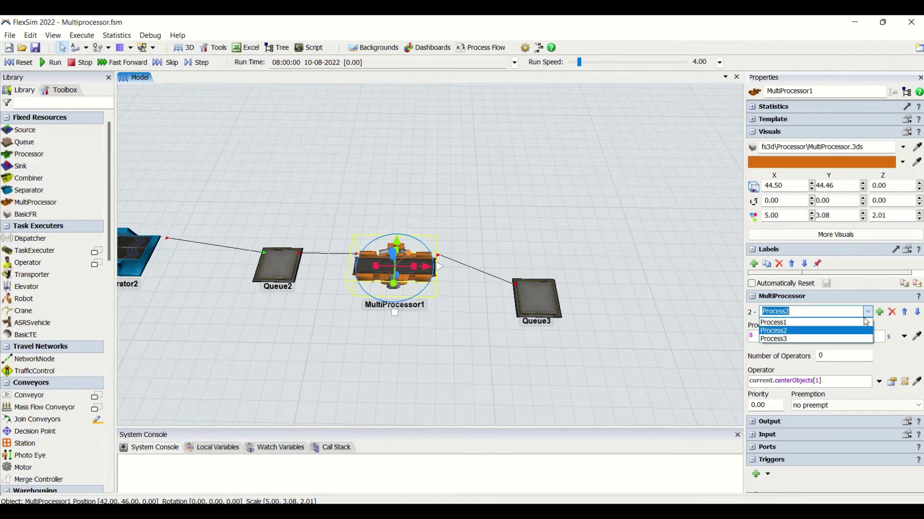
pyautogui.click(775, 339)
pyautogui.click(868, 312)
pyautogui.click(849, 326)
pyautogui.click(868, 311)
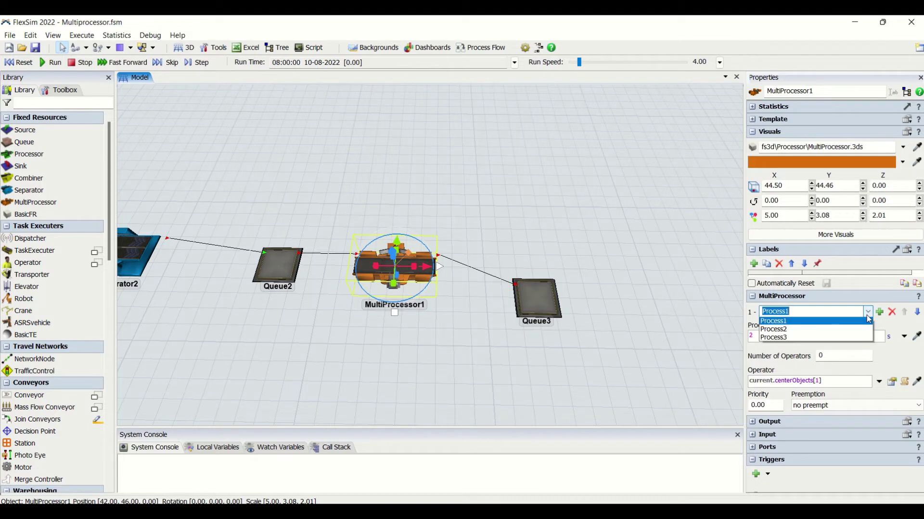
pyautogui.click(861, 328)
pyautogui.click(868, 312)
pyautogui.click(864, 339)
# Reset the model and run the simulation with MultiProcessor1 and its neighbouring queues in view
pyautogui.moveTo(463, 335); pyautogui.dragTo(476, 301)
pyautogui.scroll(-2, 475, 302)
pyautogui.click(452, 253)
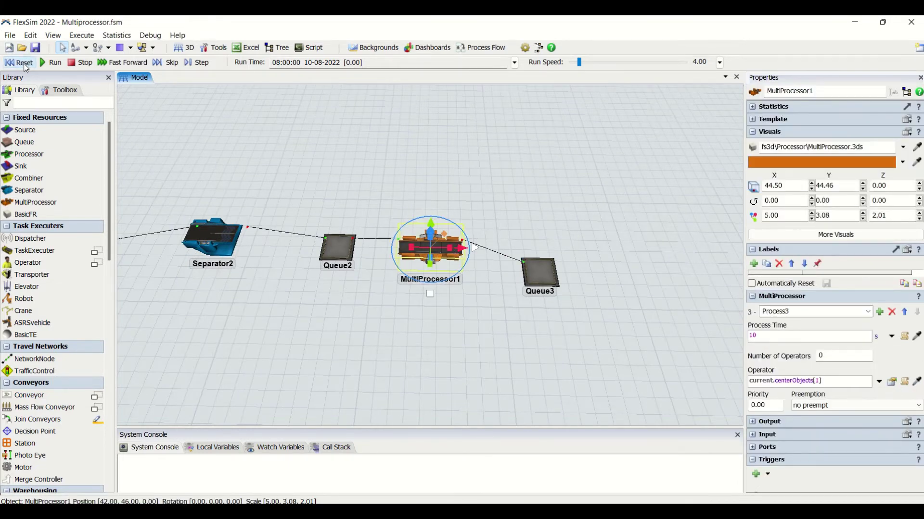
pyautogui.click(52, 62)
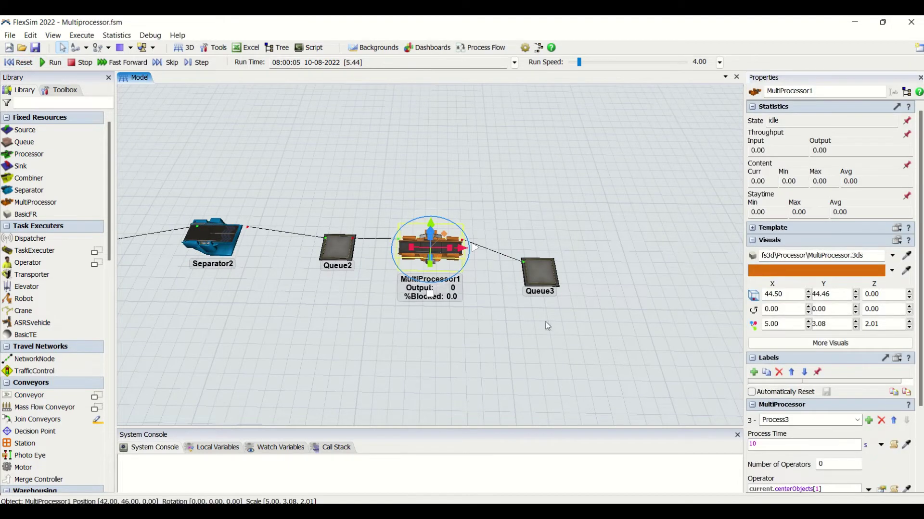
# Inspect the properties and statistics of MultiProcessor1 and Queue3 while boxes pass through during the run
pyautogui.click(560, 284)
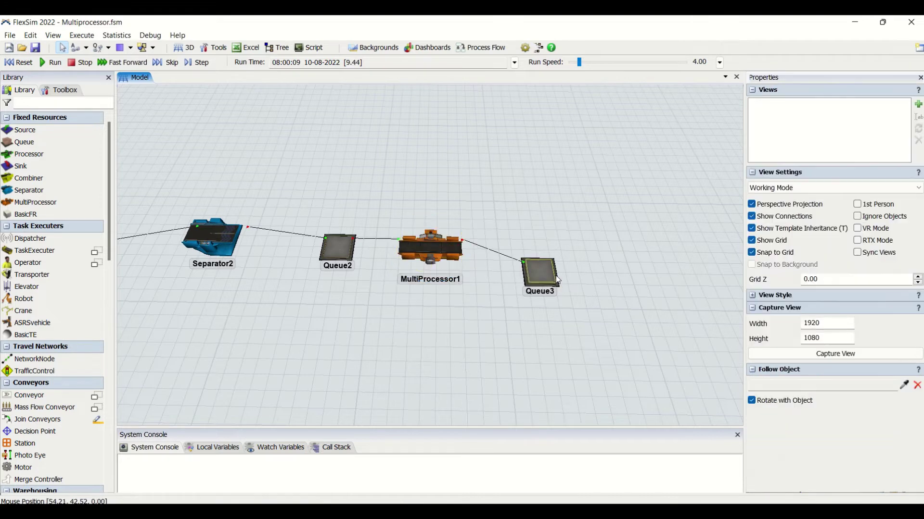
pyautogui.click(448, 249)
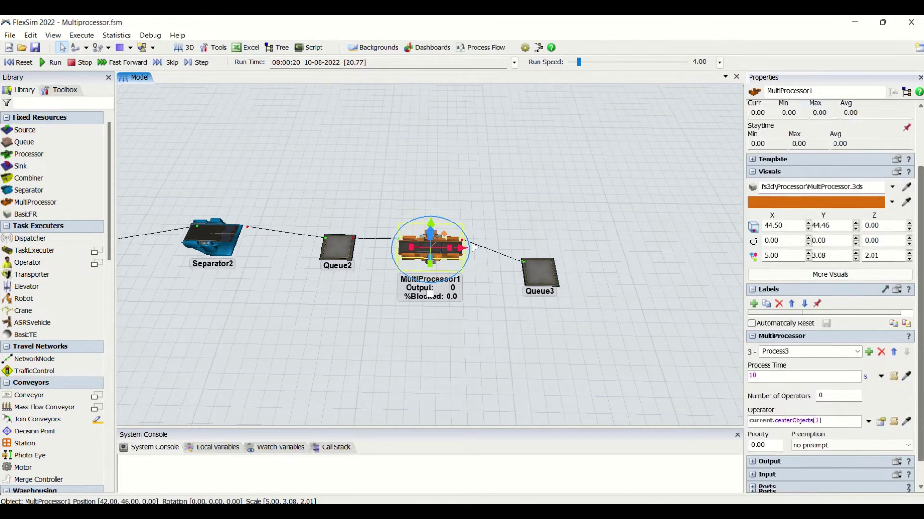
pyautogui.click(549, 279)
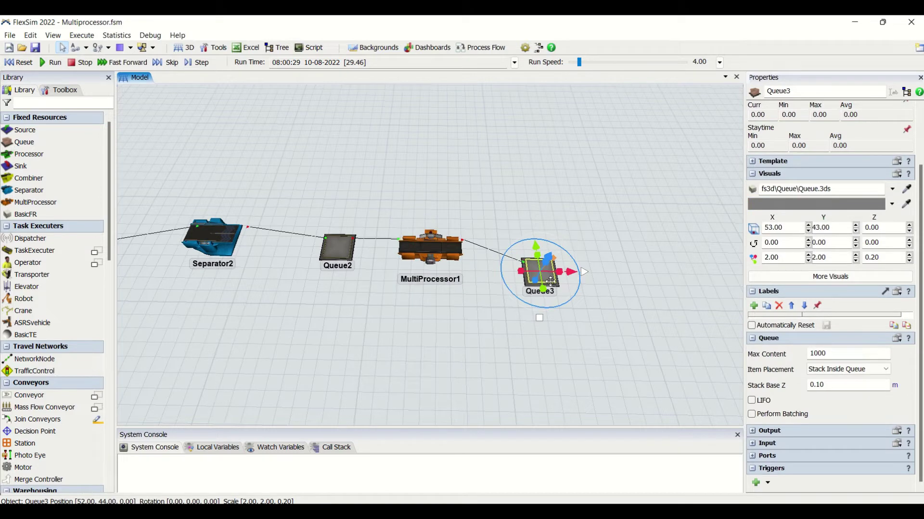
pyautogui.click(559, 281)
pyautogui.click(518, 267)
pyautogui.click(433, 248)
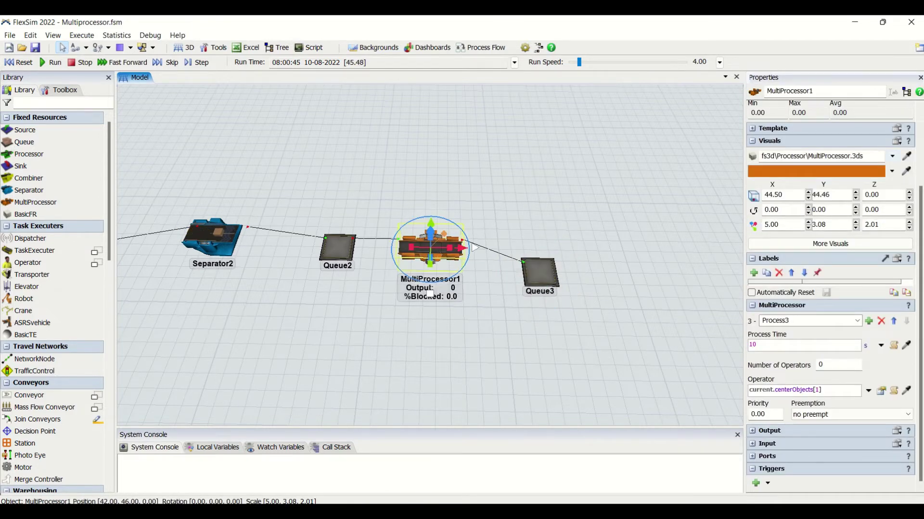
pyautogui.scroll(3, 811, 211)
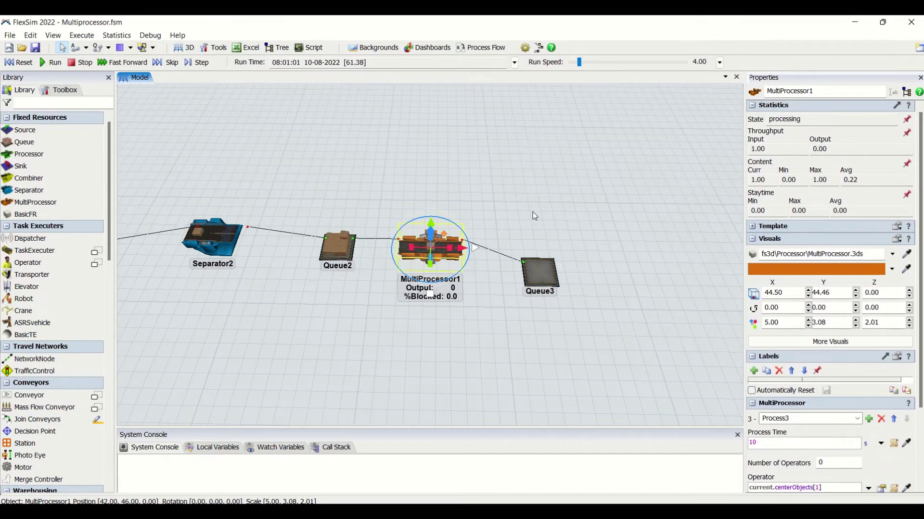
pyautogui.click(474, 231)
pyautogui.scroll(5, 457, 242)
pyautogui.click(428, 258)
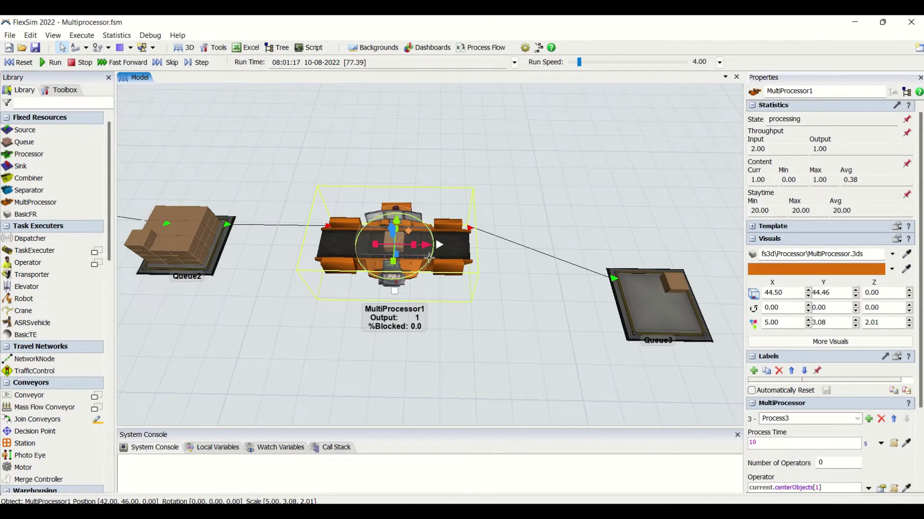
# Stop the simulation and inspect the box in Queue3 and the maximum staytime of MultiProcessor1
pyautogui.click(81, 63)
pyautogui.click(673, 279)
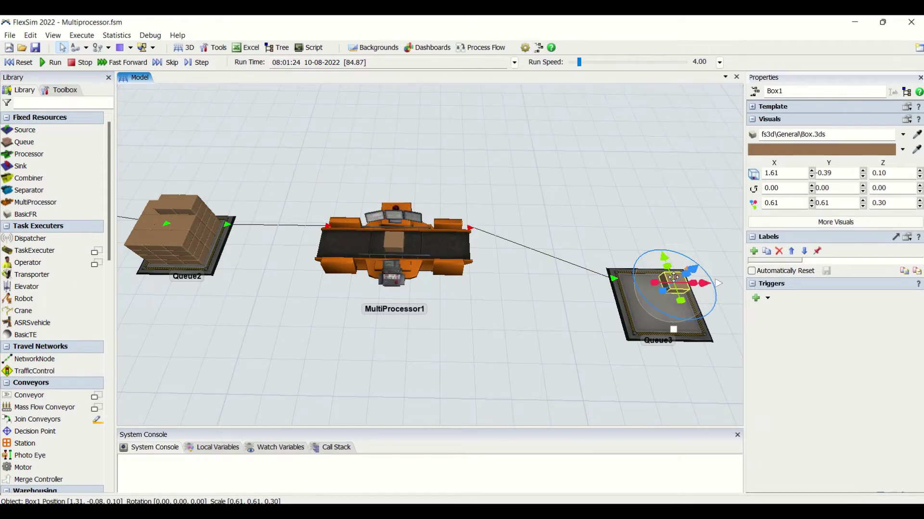
pyautogui.click(573, 328)
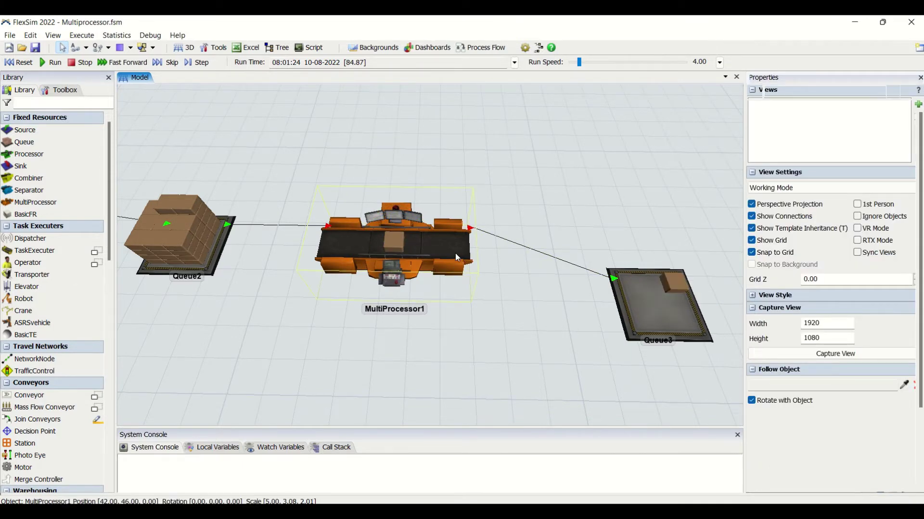
pyautogui.click(455, 253)
pyautogui.moveTo(818, 210); pyautogui.dragTo(764, 202)
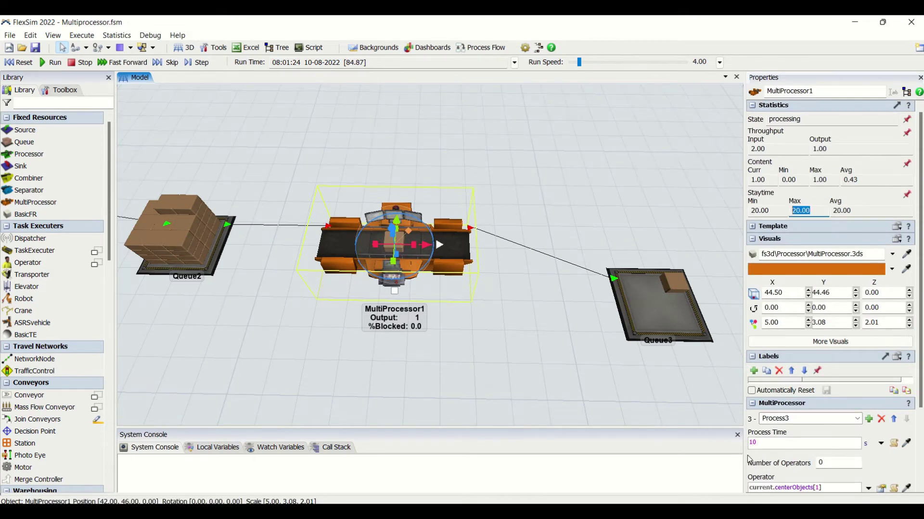
# Check the process times of Process1, Process2 and Process3 in MultiProcessor1 against its staytime
pyautogui.click(857, 418)
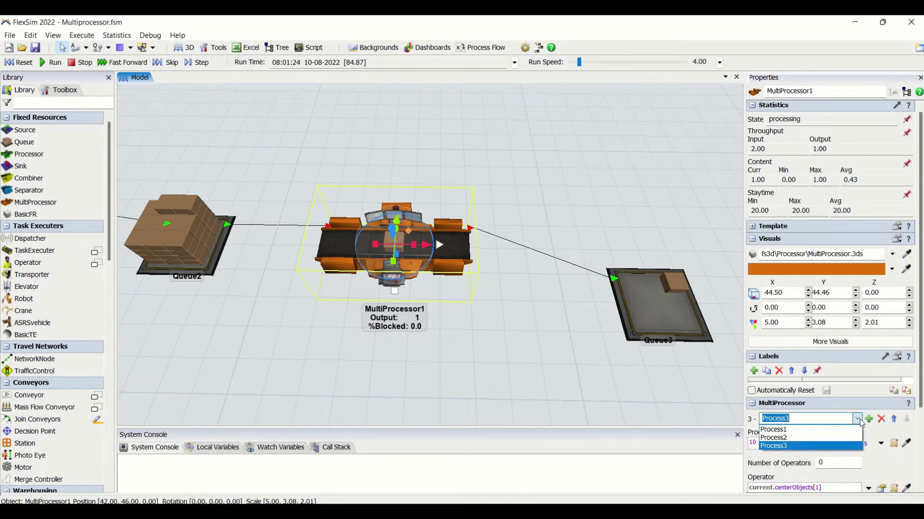
pyautogui.click(830, 430)
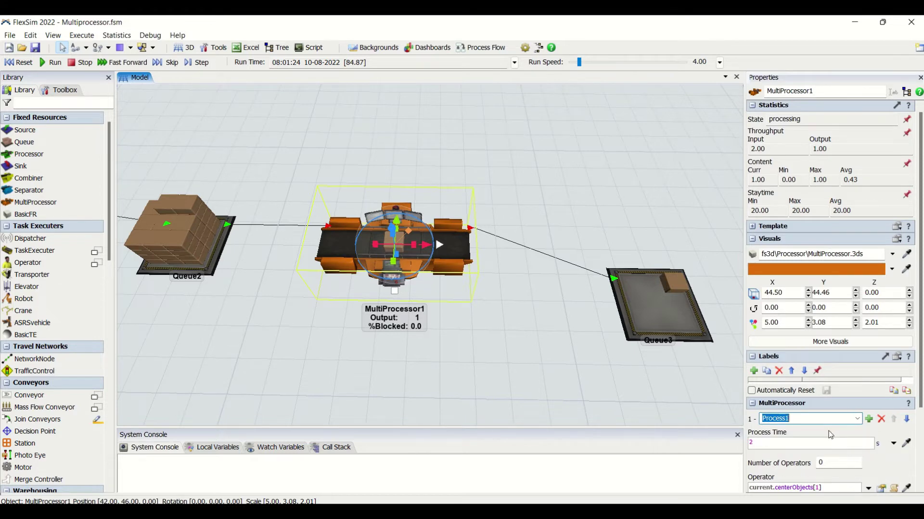
pyautogui.click(857, 419)
pyautogui.click(824, 438)
pyautogui.click(856, 419)
pyautogui.click(834, 446)
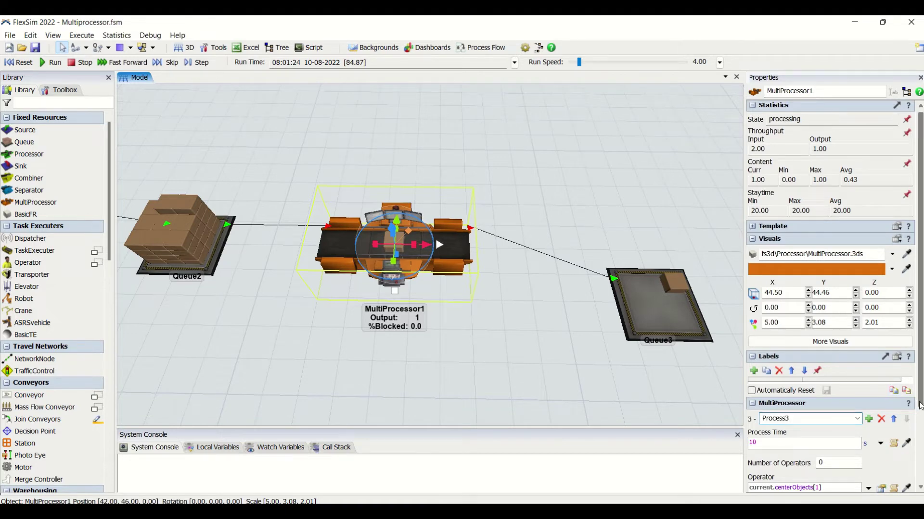
# Set the number of operators for MultiProcessor1's Process3 to 4
pyautogui.scroll(-2, 919, 404)
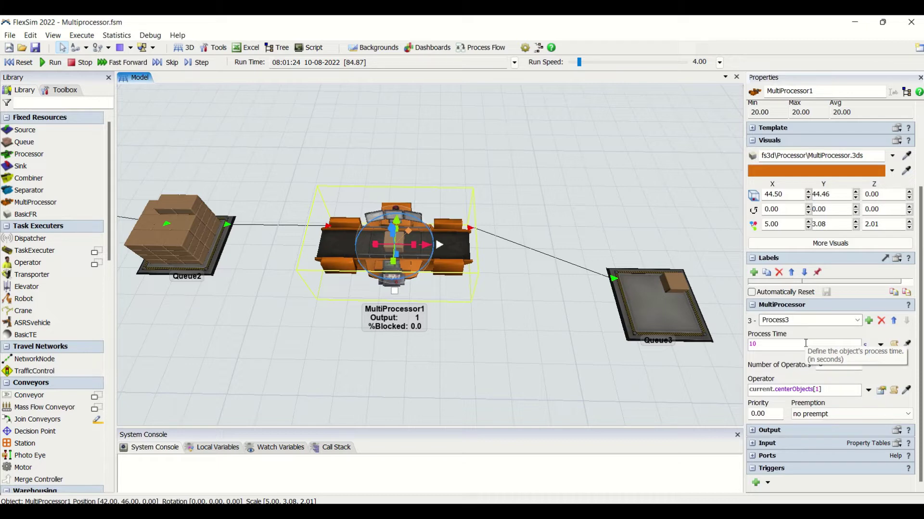
pyautogui.click(831, 364)
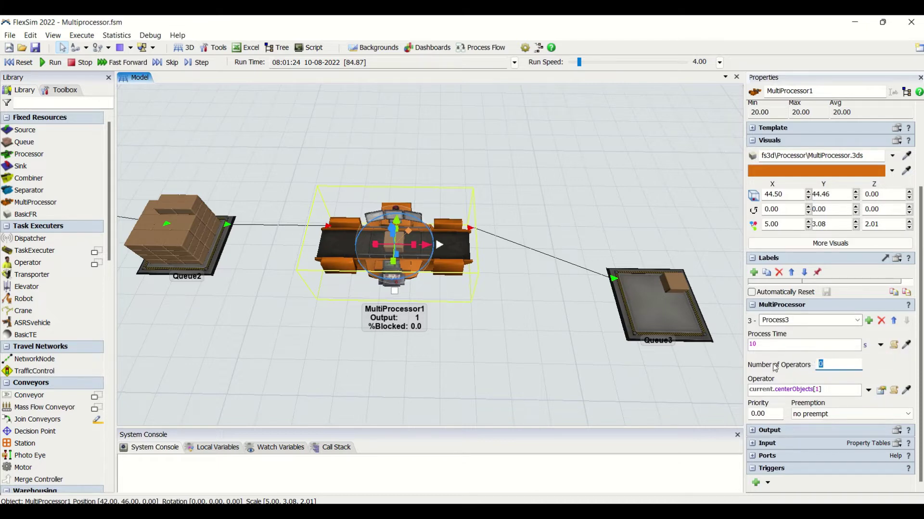
pyautogui.write('4')
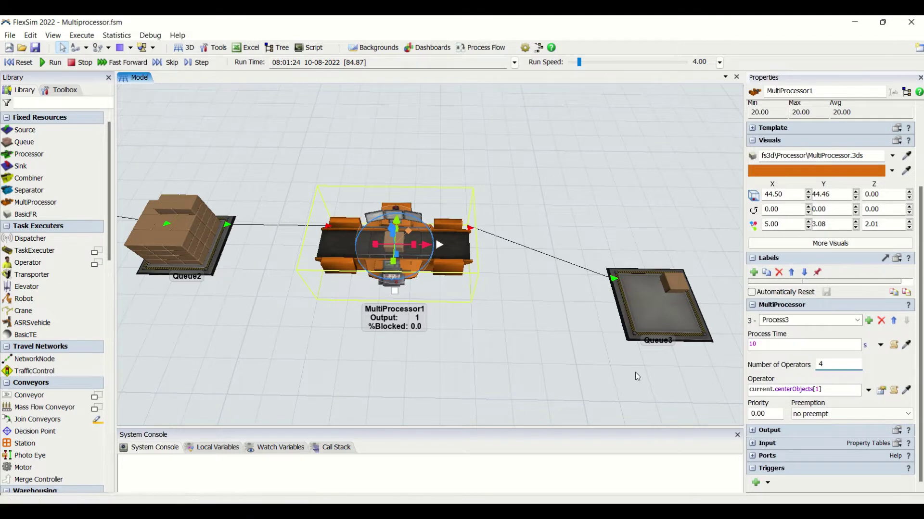
pyautogui.click(429, 365)
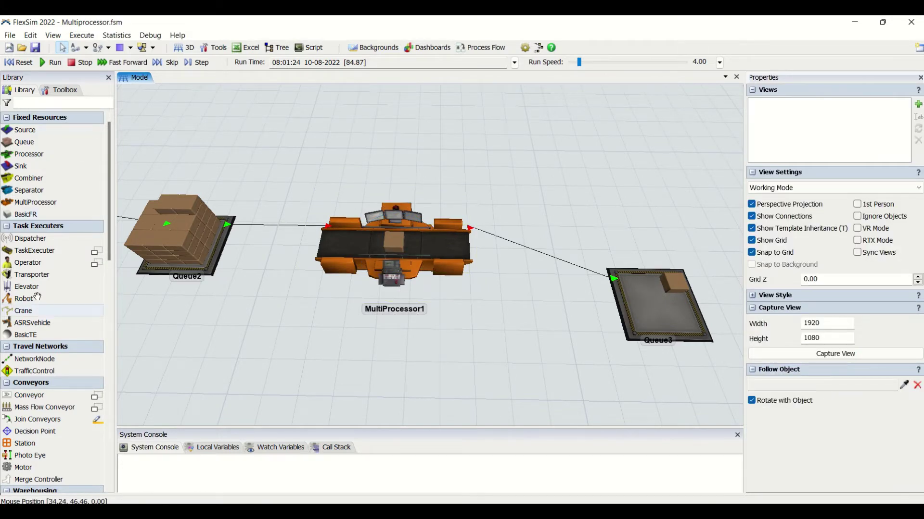
# Reset the model and place a Dispatcher and a row of four Operators in front of MultiProcessor1
pyautogui.moveTo(40, 242); pyautogui.dragTo(374, 411)
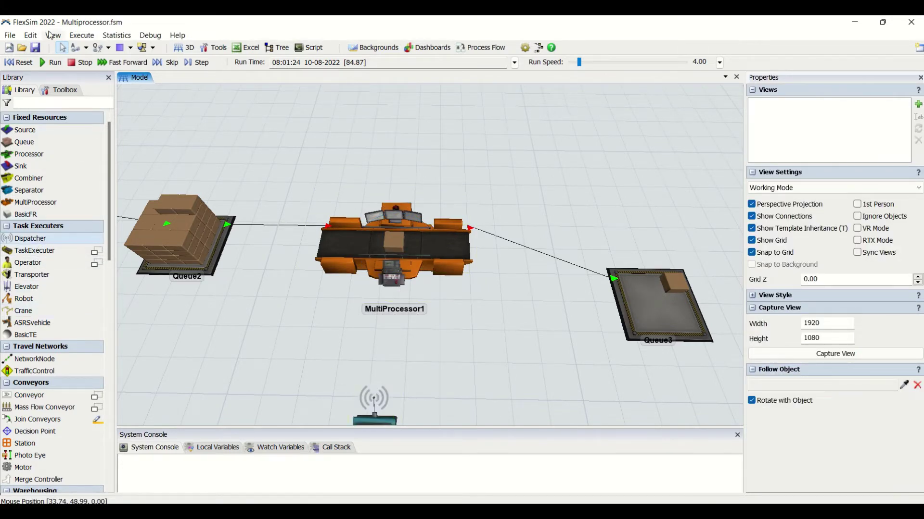
pyautogui.click(21, 65)
pyautogui.moveTo(29, 263); pyautogui.dragTo(495, 402)
pyautogui.click(454, 402)
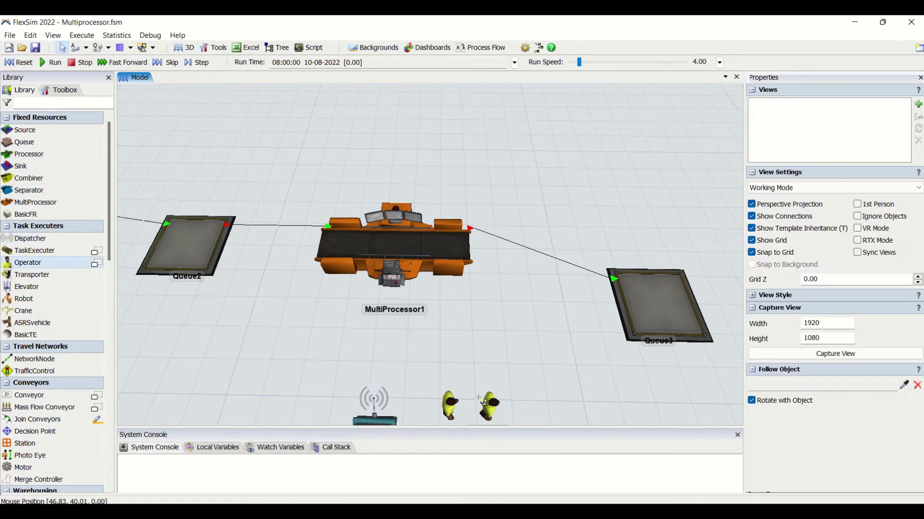
pyautogui.click(539, 406)
pyautogui.click(585, 392)
# Connect Dispatcher1 to each of the four operators and link it to MultiProcessor1 through their center ports
pyautogui.scroll(-2, 560, 345)
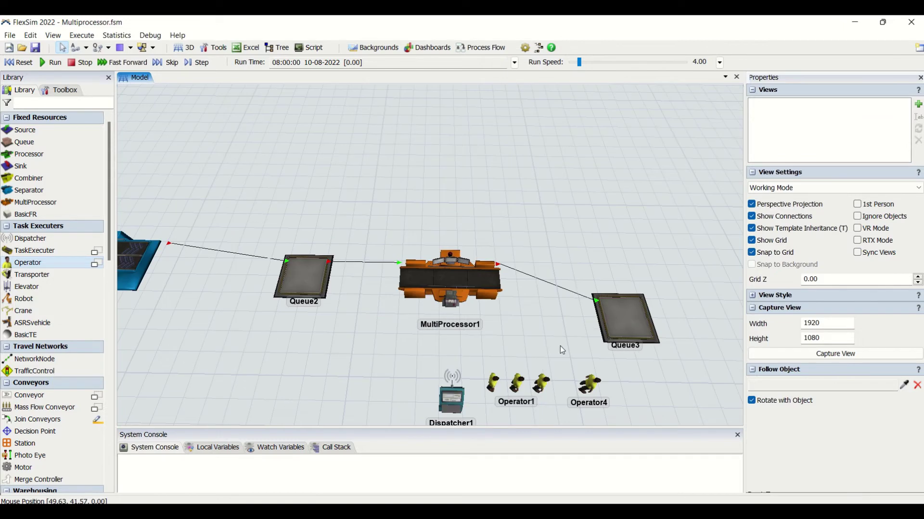
pyautogui.scroll(-1, 539, 416)
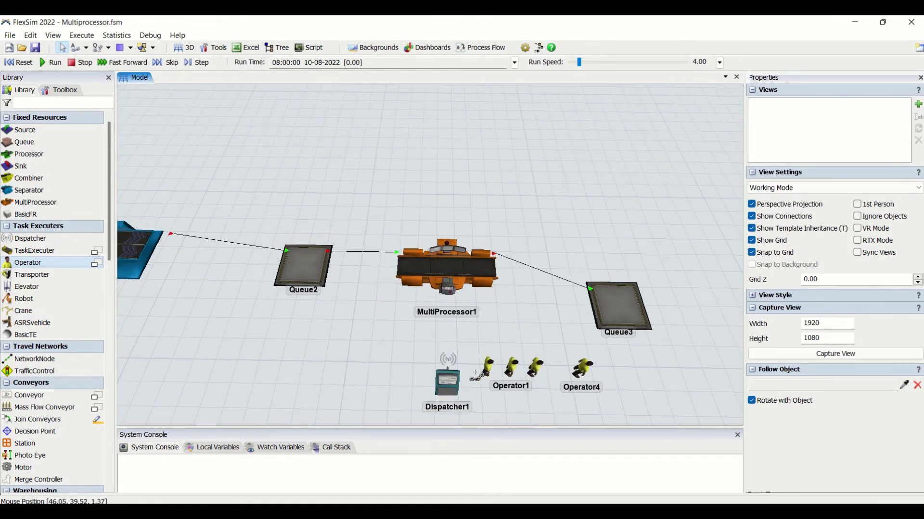
pyautogui.click(458, 383)
pyautogui.moveTo(459, 384); pyautogui.dragTo(489, 366)
pyautogui.click(450, 392)
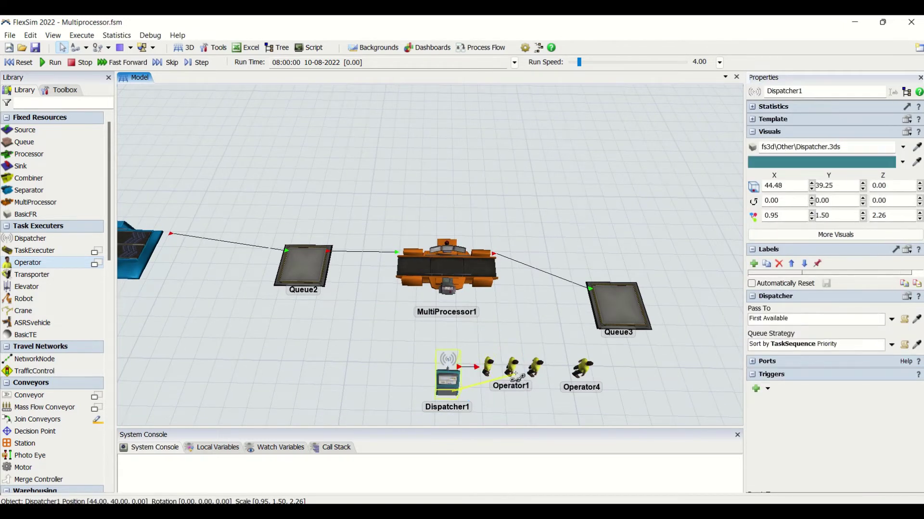
pyautogui.moveTo(478, 376); pyautogui.dragTo(505, 382)
pyautogui.click(440, 394)
pyautogui.click(510, 368)
pyautogui.moveTo(448, 385); pyautogui.dragTo(586, 370)
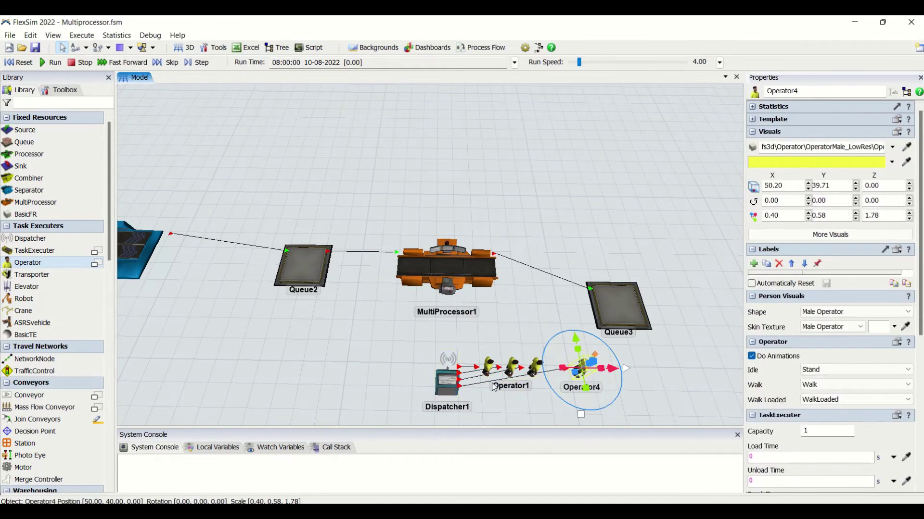
pyautogui.moveTo(447, 385); pyautogui.dragTo(439, 296)
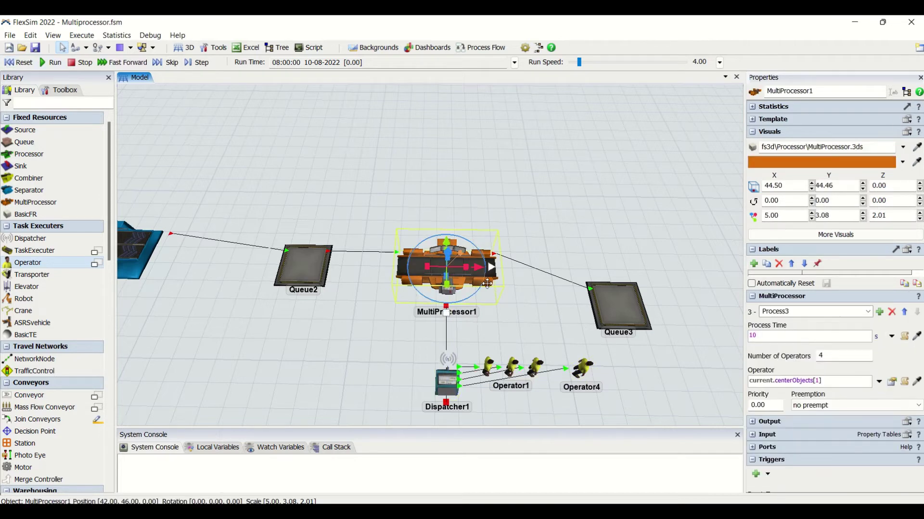
# Run the simulation and check Process3's operator settings while watching the four operators serve MultiProcessor1
pyautogui.click(55, 63)
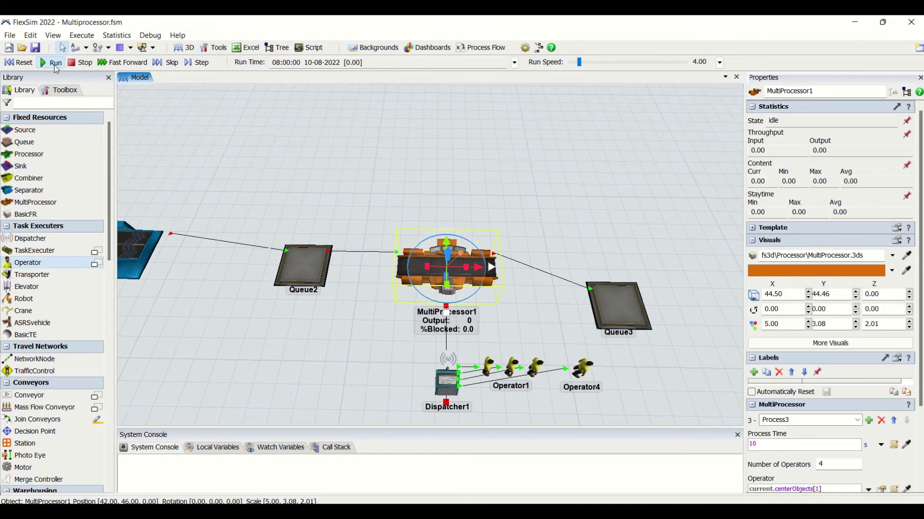
pyautogui.click(520, 230)
pyautogui.click(484, 276)
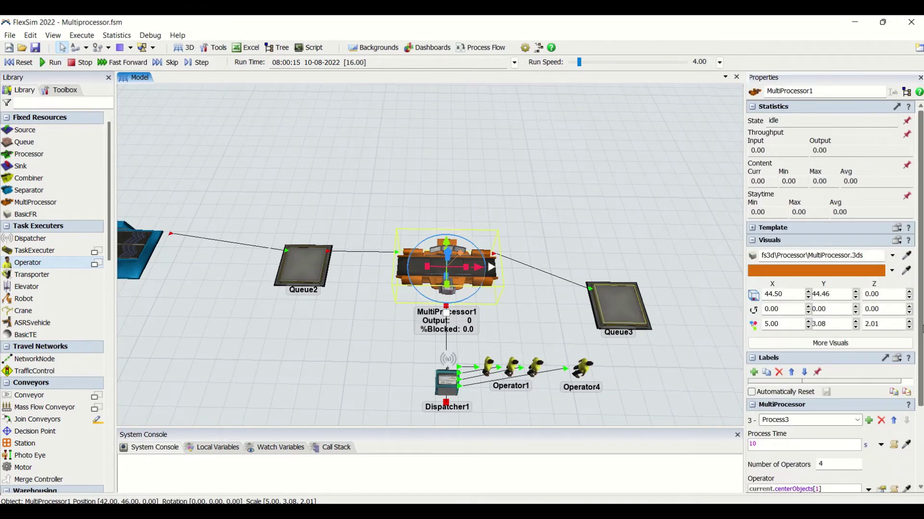
pyautogui.scroll(-2, 830, 289)
pyautogui.scroll(-2, 814, 404)
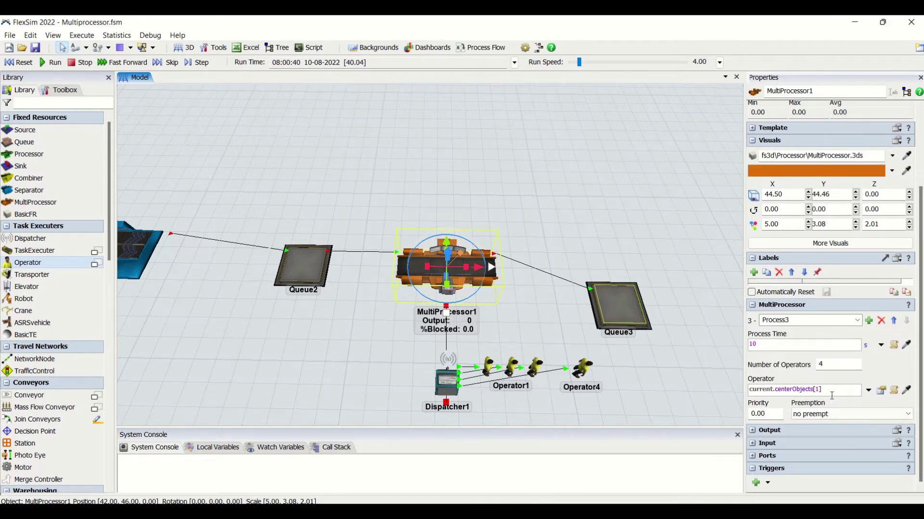
pyautogui.click(563, 223)
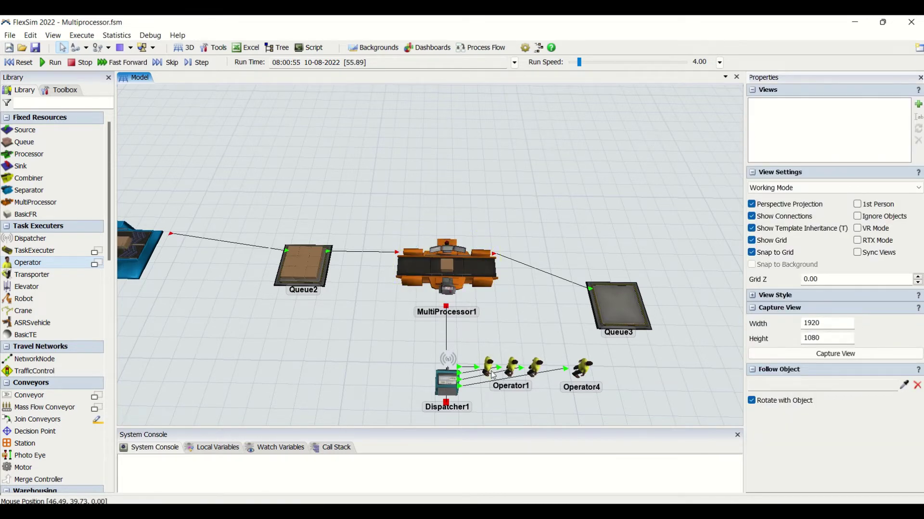
pyautogui.click(530, 366)
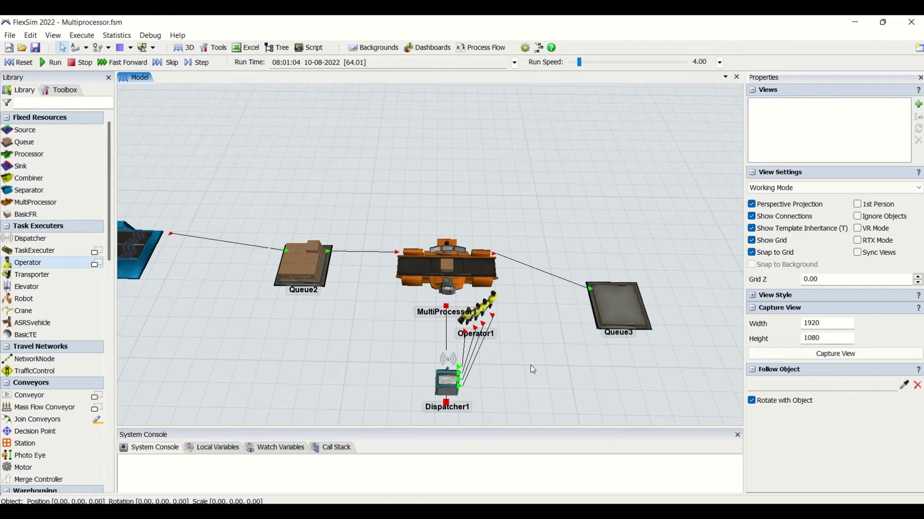
# Inspect the statistics of MultiProcessor1 and Operator3 during the run
pyautogui.click(489, 279)
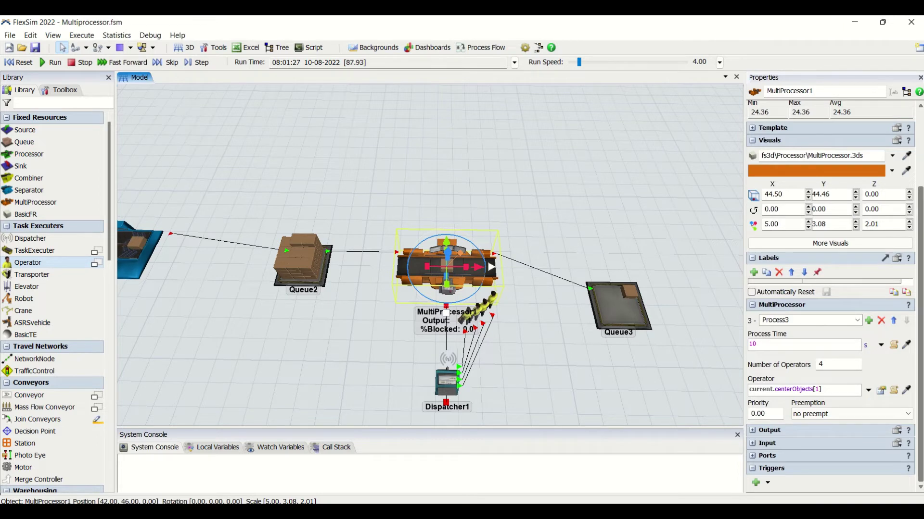
pyautogui.scroll(1, 835, 297)
pyautogui.scroll(3, 832, 289)
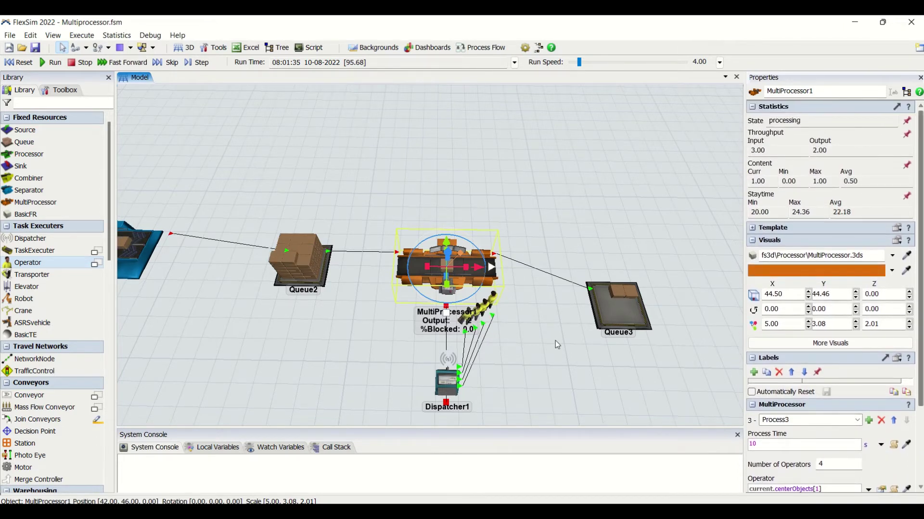
pyautogui.click(482, 316)
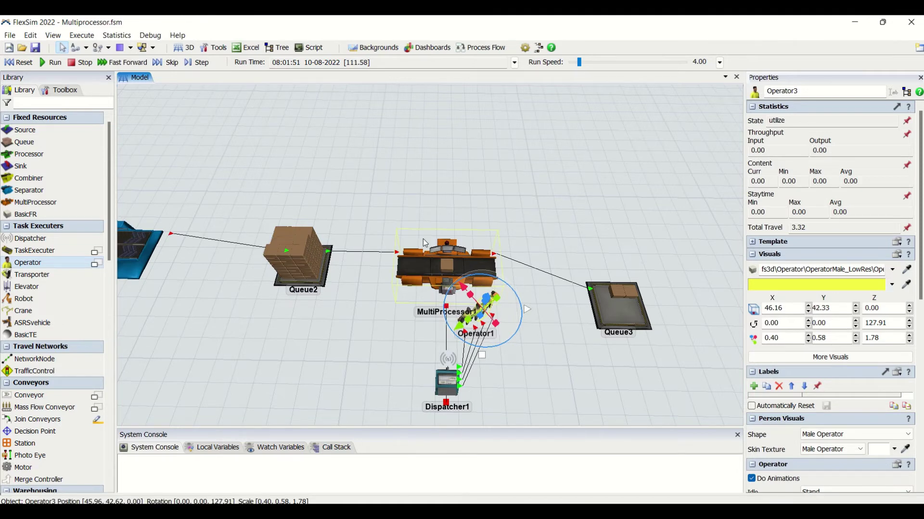
pyautogui.click(125, 120)
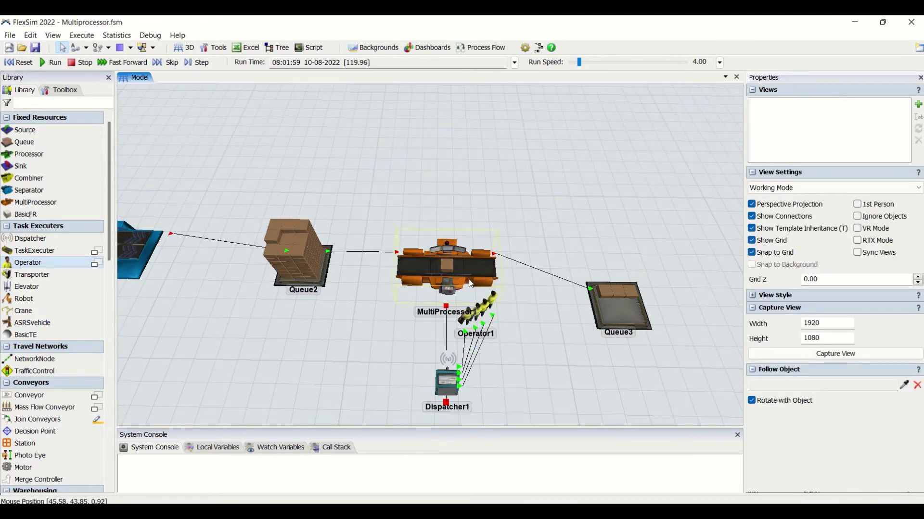
# Reset the model and set the number of operators for MultiProcessor1's Process3 to 2
pyautogui.click(18, 62)
pyautogui.click(447, 269)
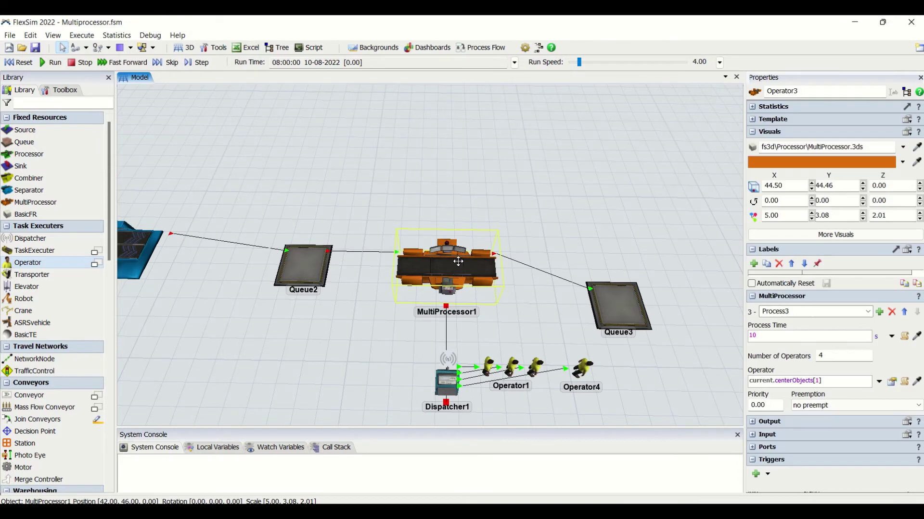
pyautogui.press('BackSpace')
pyautogui.write('2')
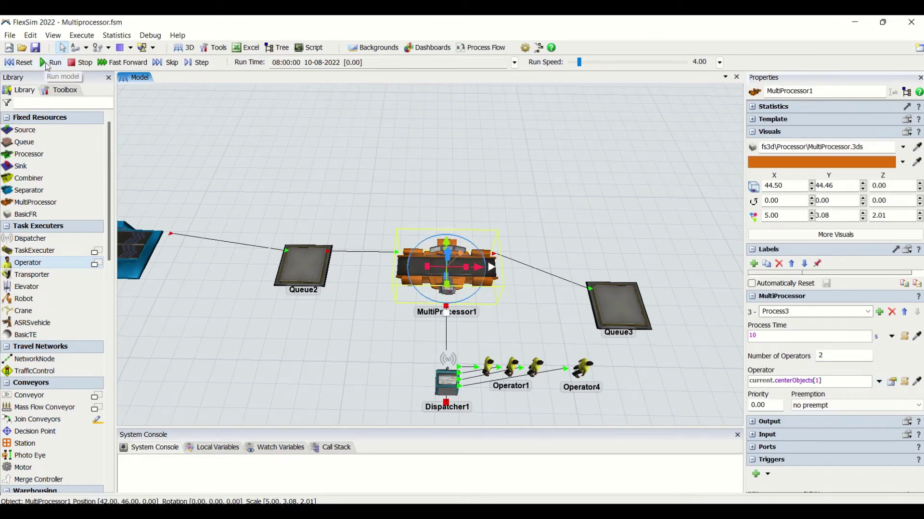
# Run the simulation with two operators required for Process3 and watch which operators move to MultiProcessor1
pyautogui.click(53, 62)
pyautogui.click(417, 237)
pyautogui.click(489, 274)
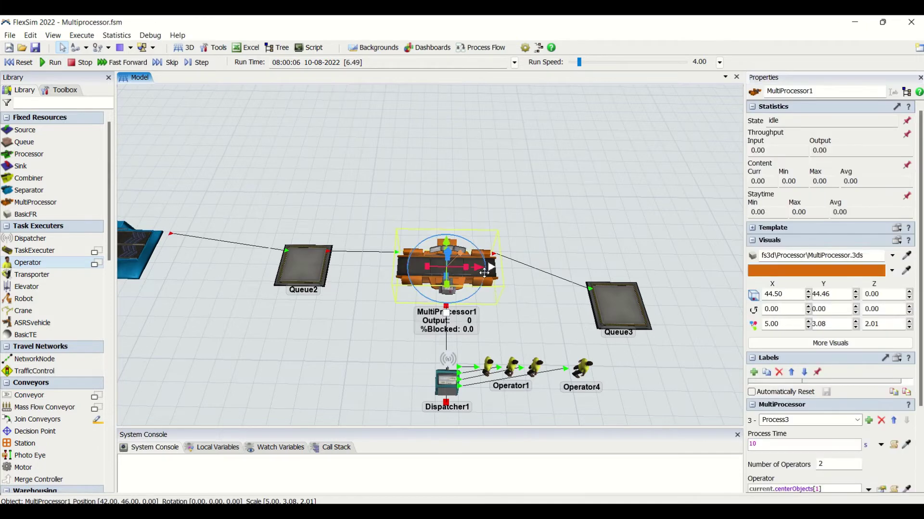
pyautogui.scroll(-4, 920, 383)
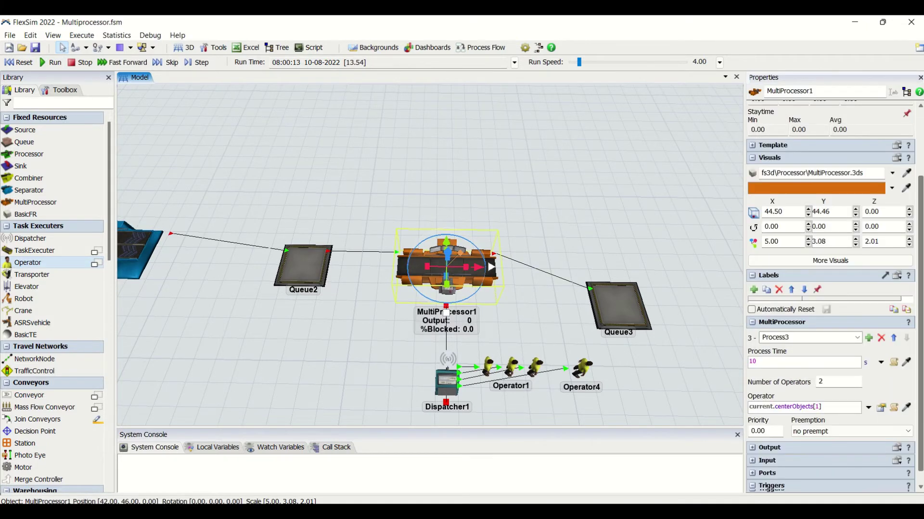
pyautogui.click(579, 227)
pyautogui.click(481, 269)
pyautogui.click(561, 229)
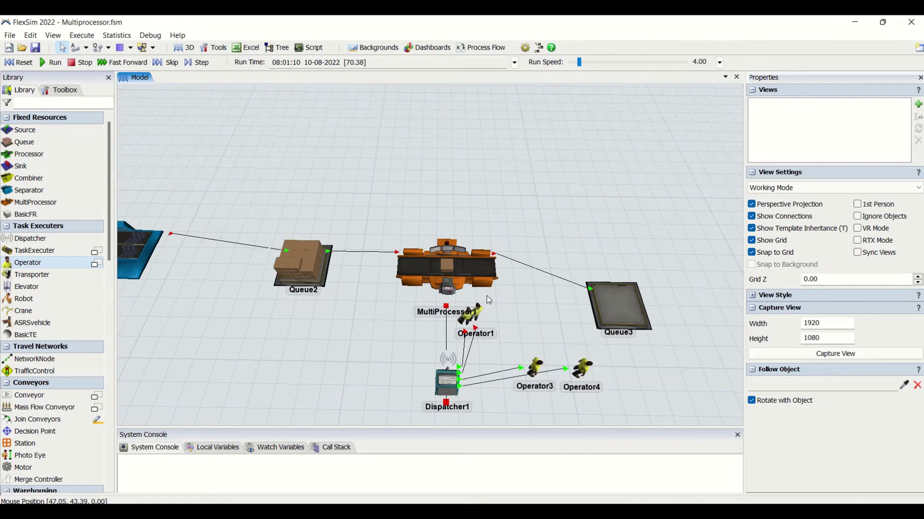
# Inspect the properties of MultiProcessor1 and Operator4 during the run, and reset the model
pyautogui.click(470, 277)
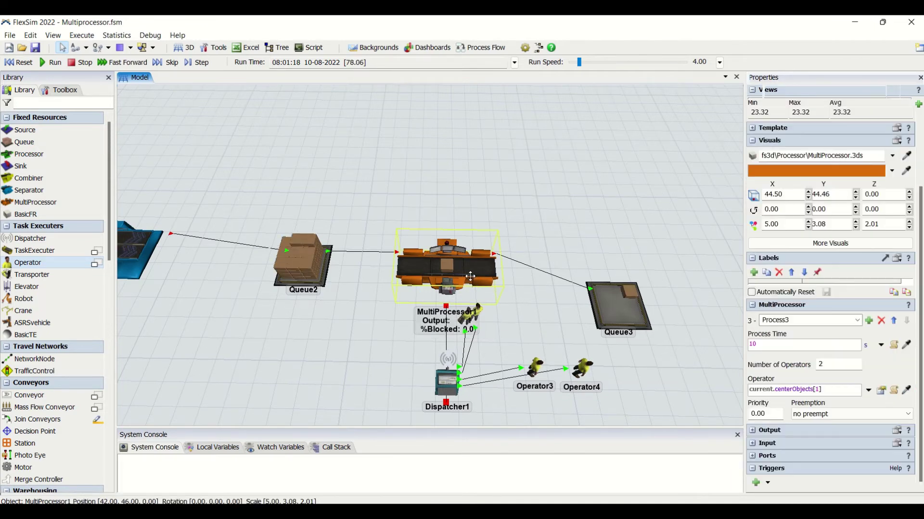
pyautogui.click(604, 362)
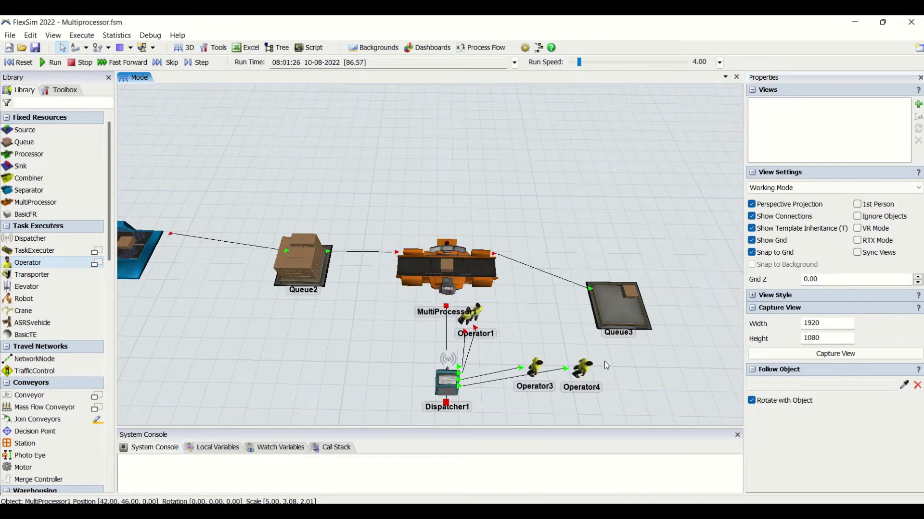
pyautogui.moveTo(604, 362); pyautogui.dragTo(590, 337)
pyautogui.click(569, 340)
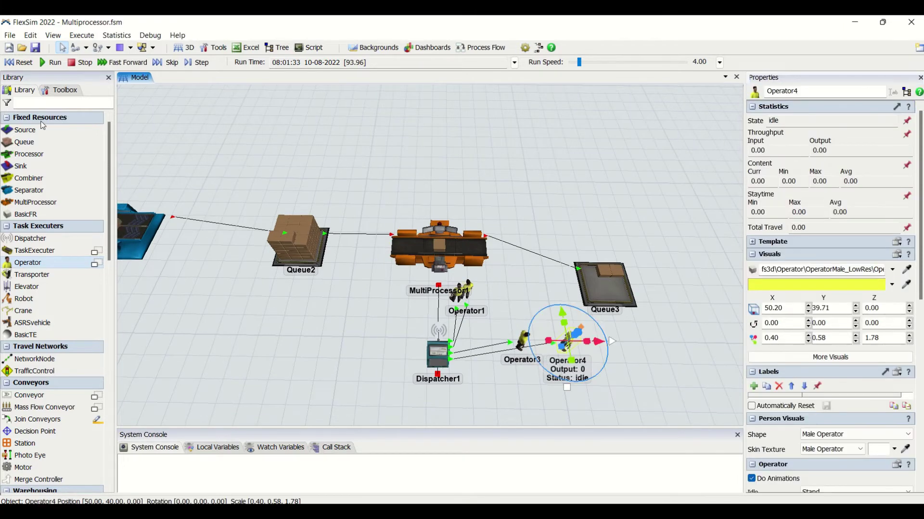
pyautogui.click(24, 62)
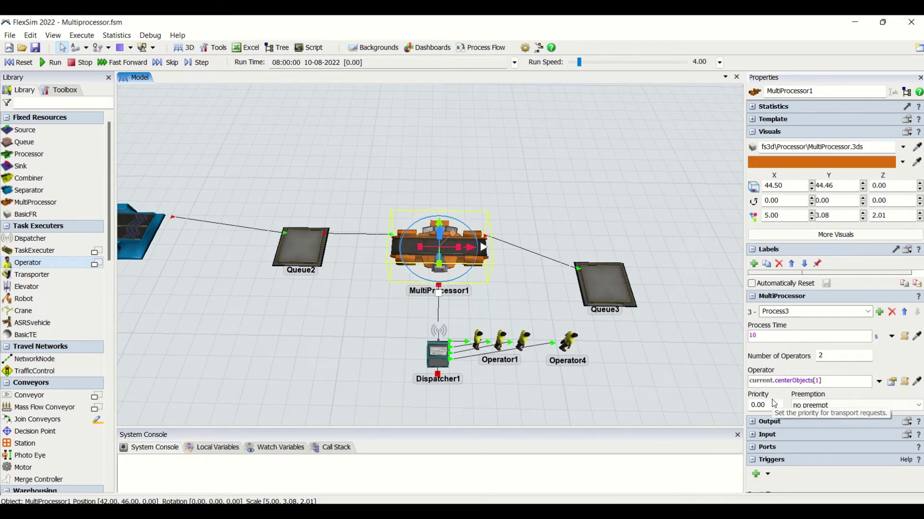
# Examine the Process3 operator priority of MultiProcessor1, comparing MultiProcessor1 with Separator2 and Operator2 as competing users of an operator
pyautogui.moveTo(775, 408); pyautogui.dragTo(744, 403)
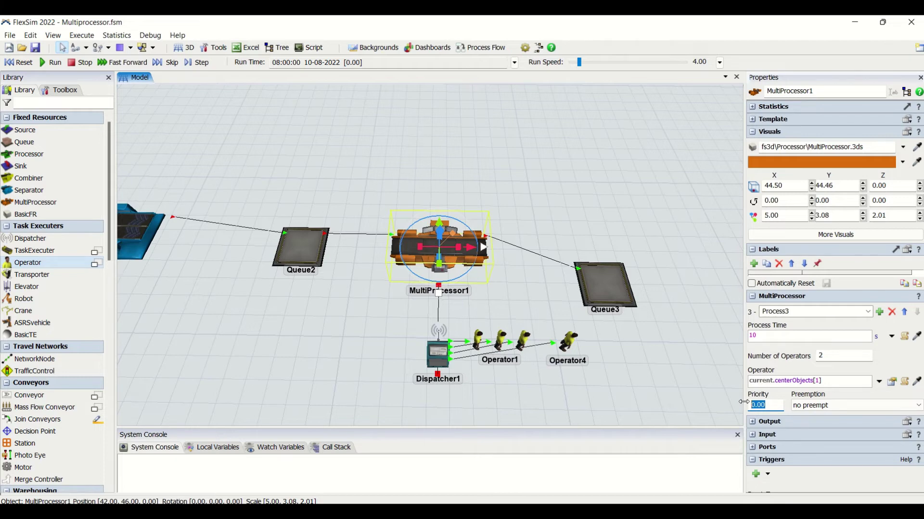
pyautogui.click(259, 304)
pyautogui.moveTo(260, 304); pyautogui.dragTo(305, 270)
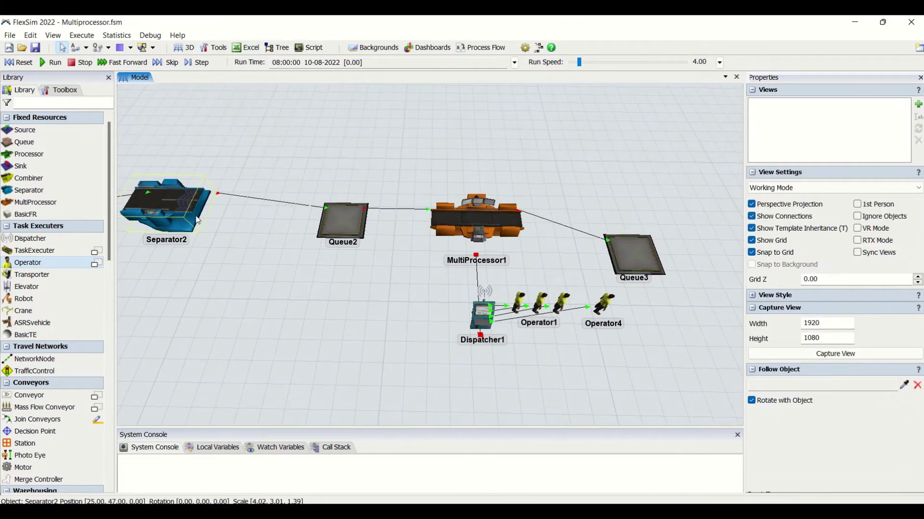
pyautogui.click(198, 221)
pyautogui.click(481, 226)
pyautogui.click(302, 282)
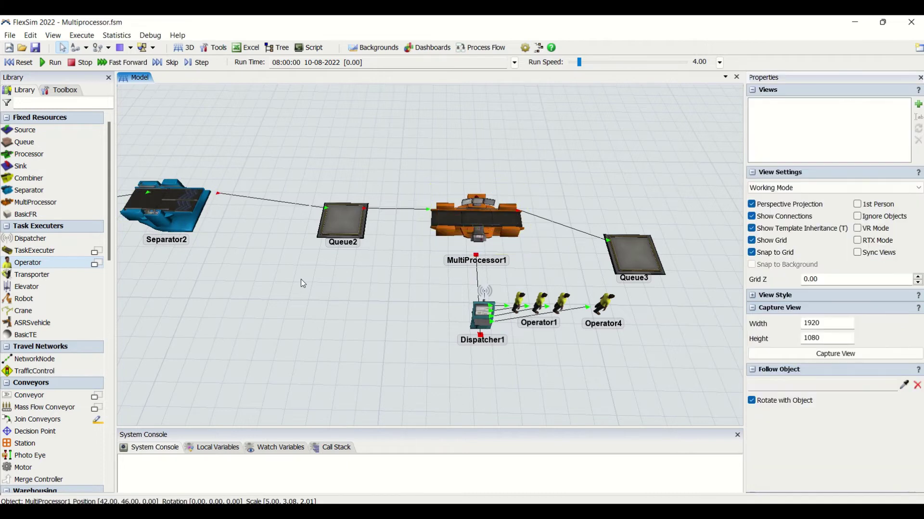
pyautogui.click(184, 205)
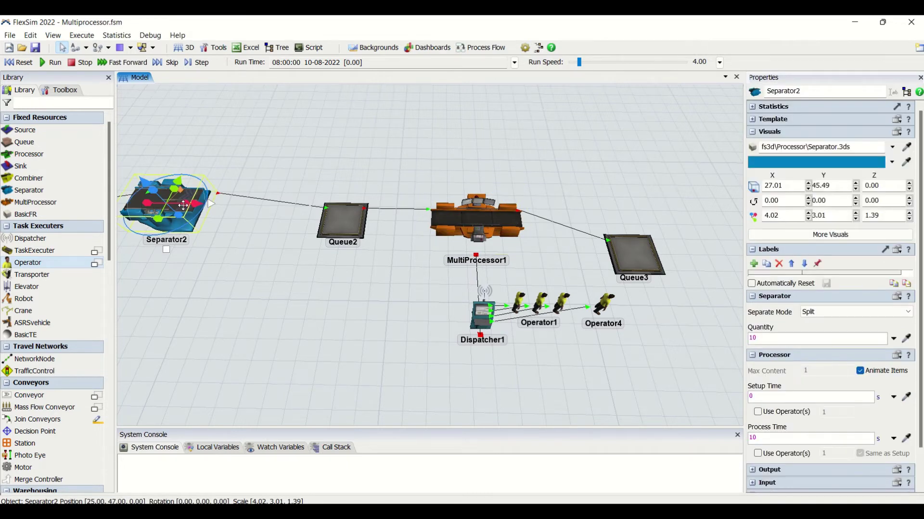
pyautogui.click(521, 301)
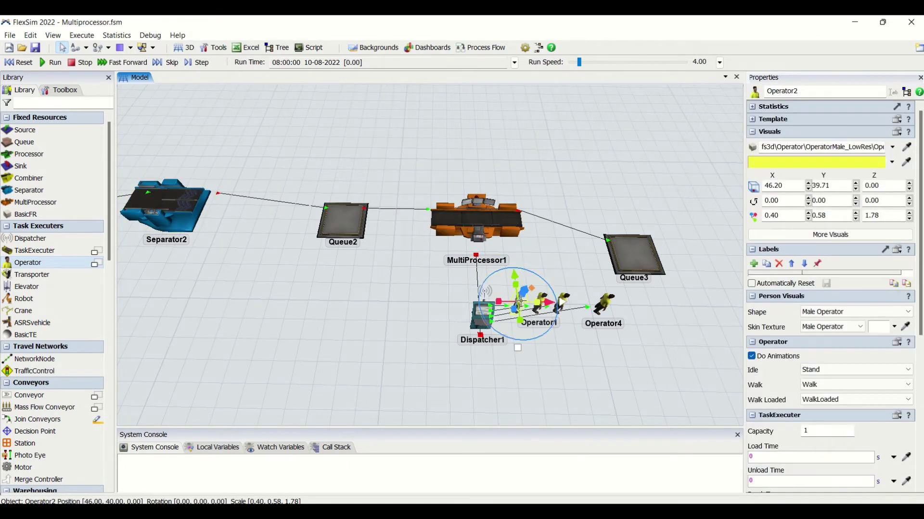
pyautogui.click(156, 242)
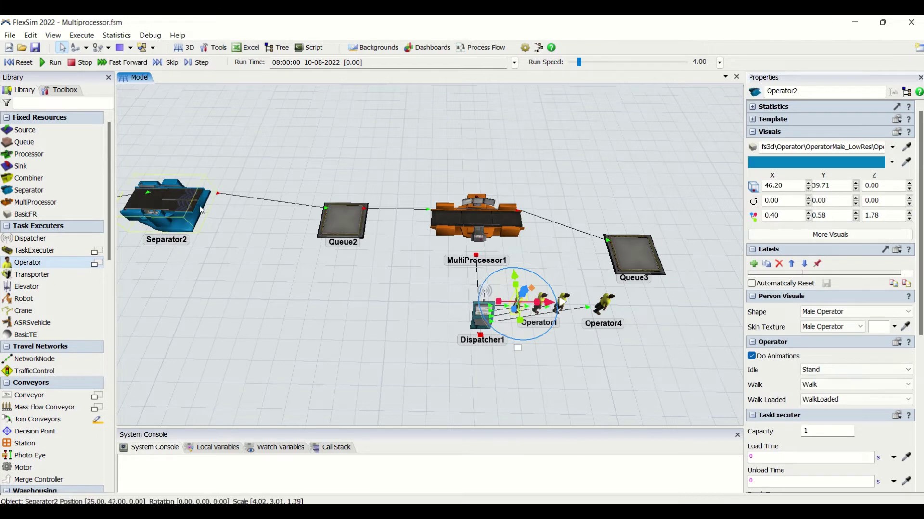
pyautogui.click(478, 226)
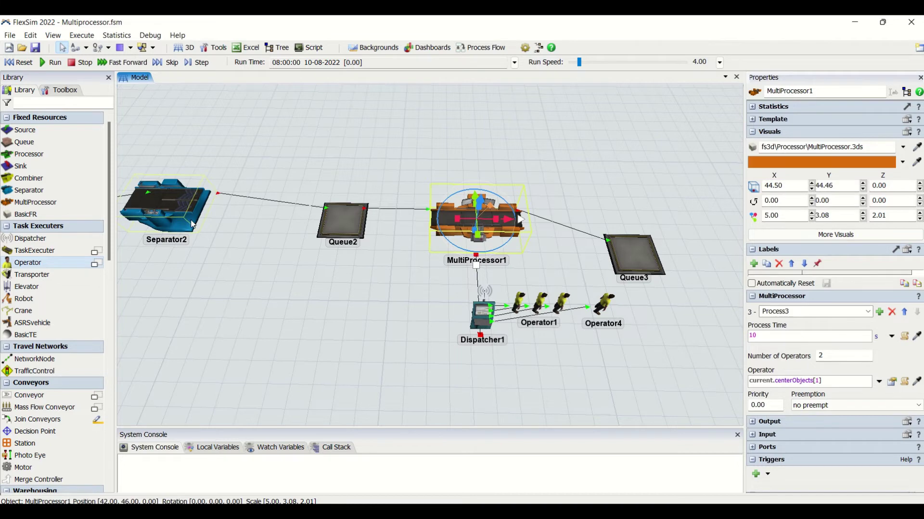
pyautogui.click(184, 217)
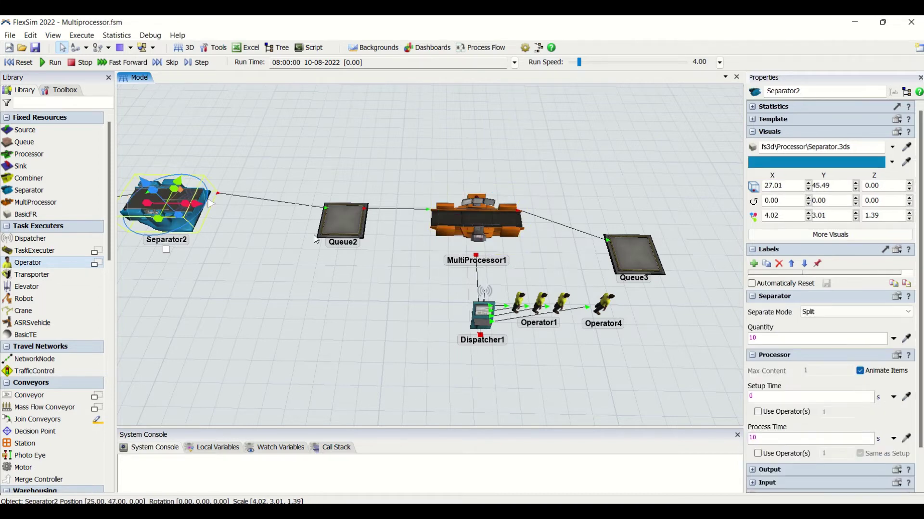
pyautogui.click(475, 229)
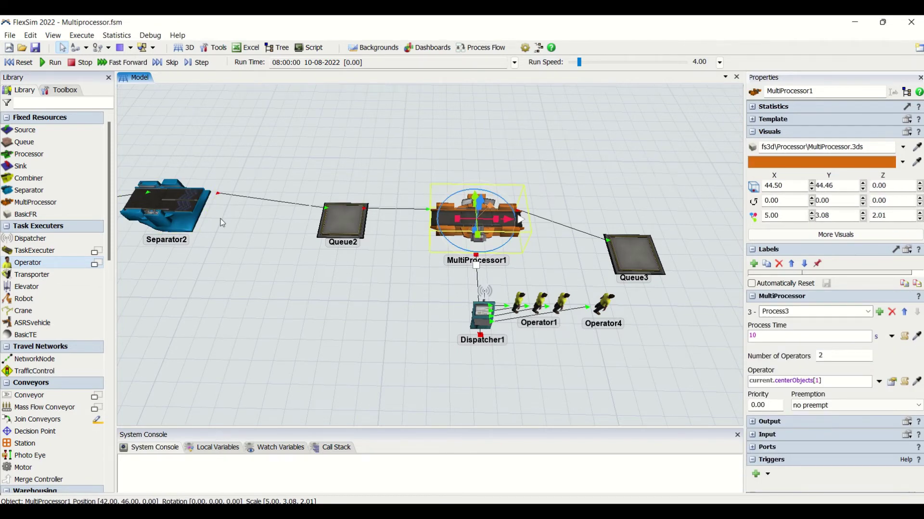
pyautogui.click(187, 218)
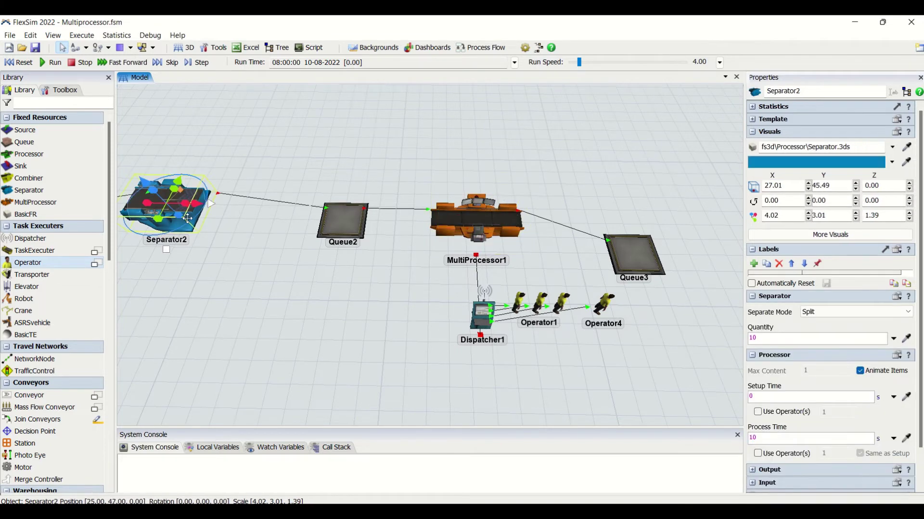
pyautogui.click(476, 233)
pyautogui.doubleClick(778, 406)
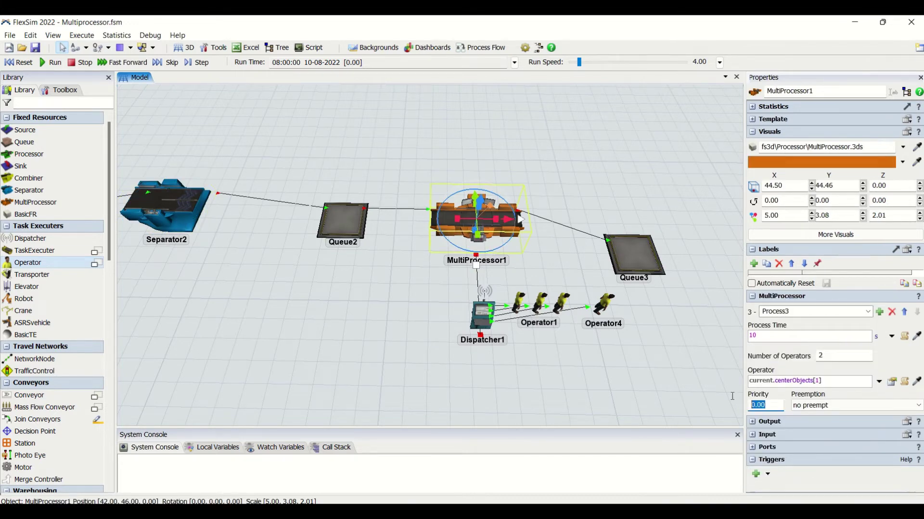
# Review the preemption options for MultiProcessor1's Process3 and inspect Separator2, Queue3 and Operator2 in relation to them
pyautogui.click(832, 405)
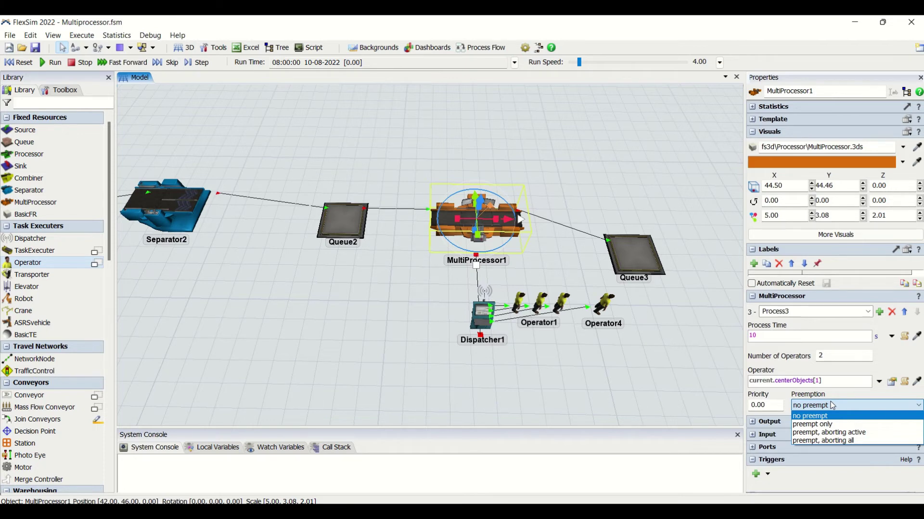
pyautogui.click(519, 306)
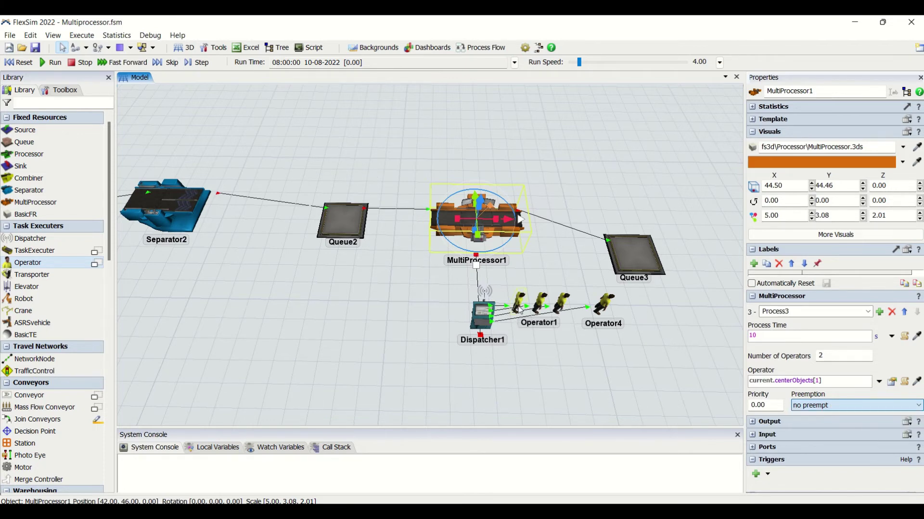
pyautogui.click(166, 207)
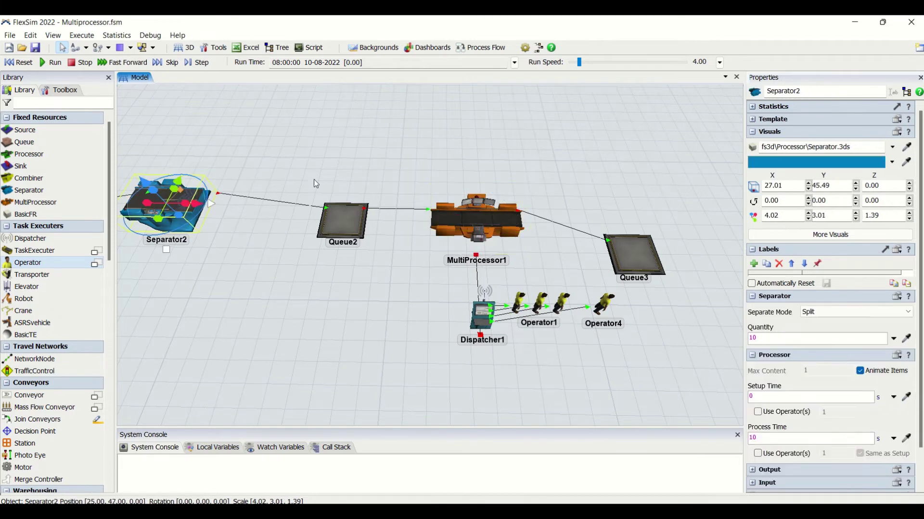
pyautogui.click(357, 235)
pyautogui.click(447, 215)
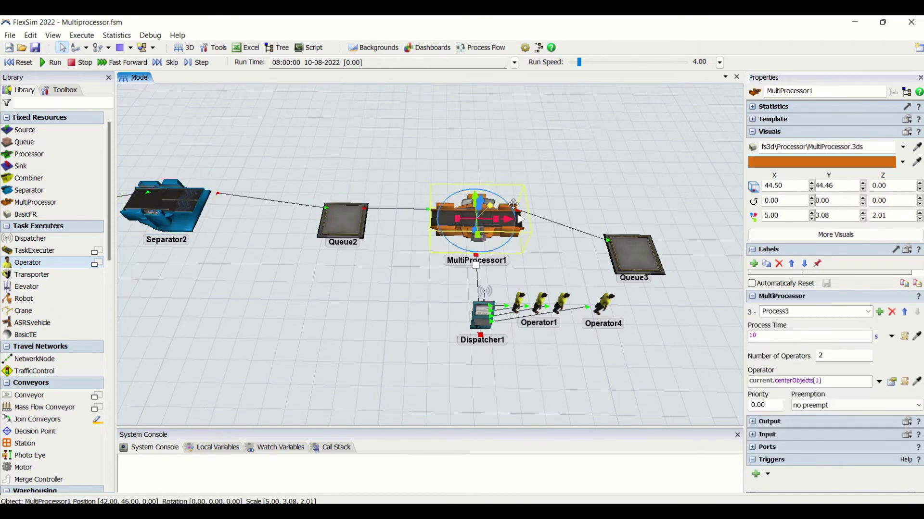
pyautogui.click(630, 252)
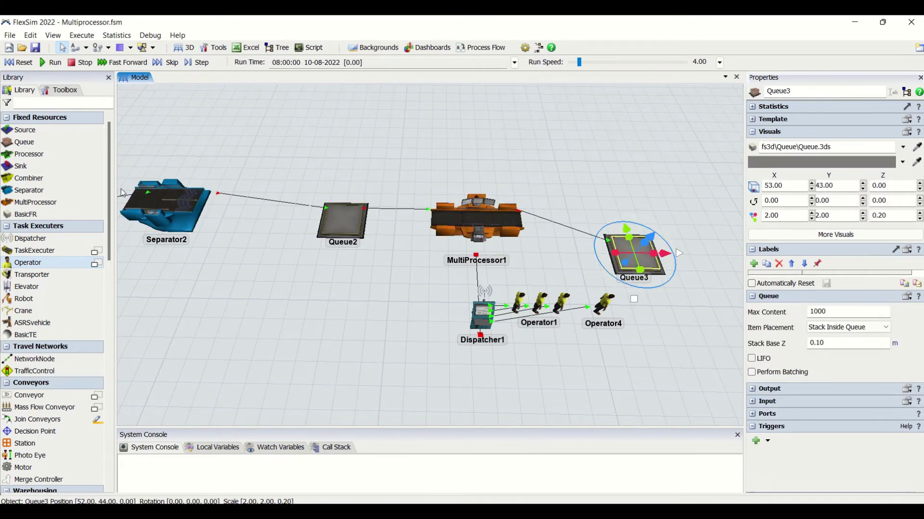
pyautogui.click(204, 208)
pyautogui.click(519, 303)
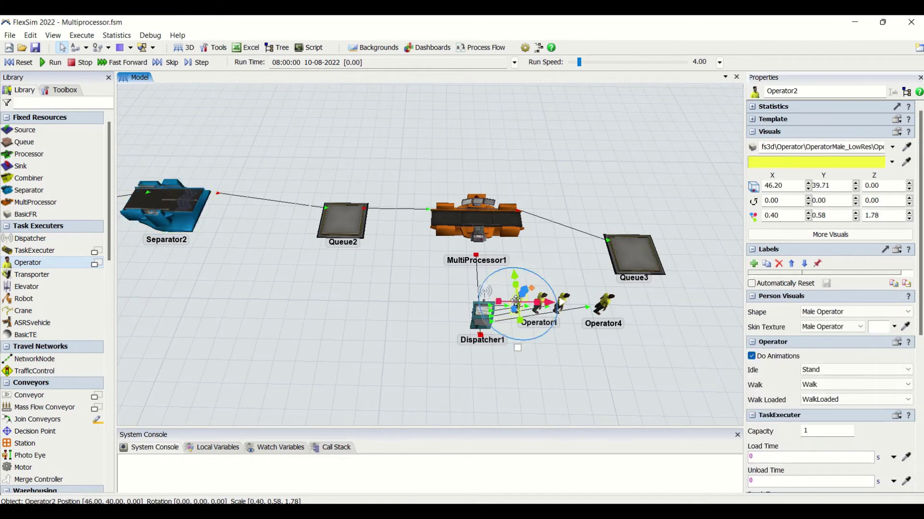
pyautogui.click(492, 213)
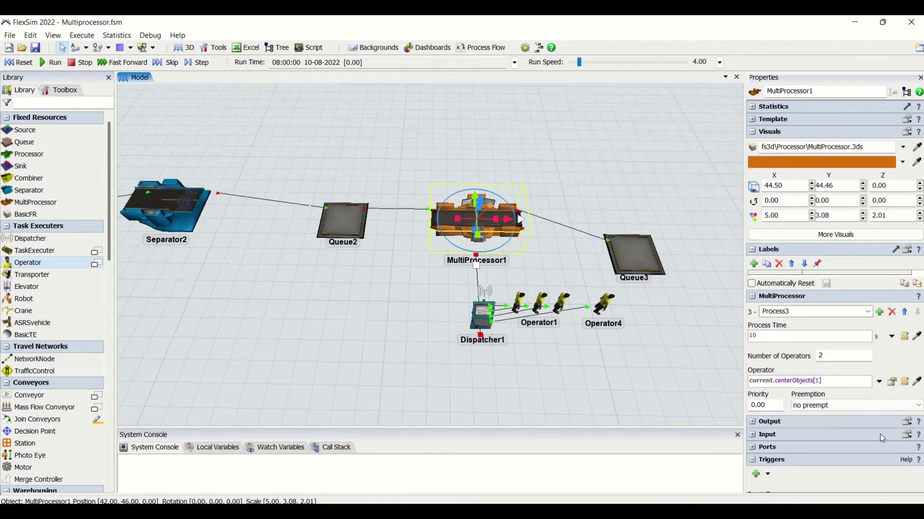
# Set the preemption of MultiProcessor1's Process3 to "preempt only" and check MultiProcessor1 and the first operator in the model
pyautogui.click(845, 407)
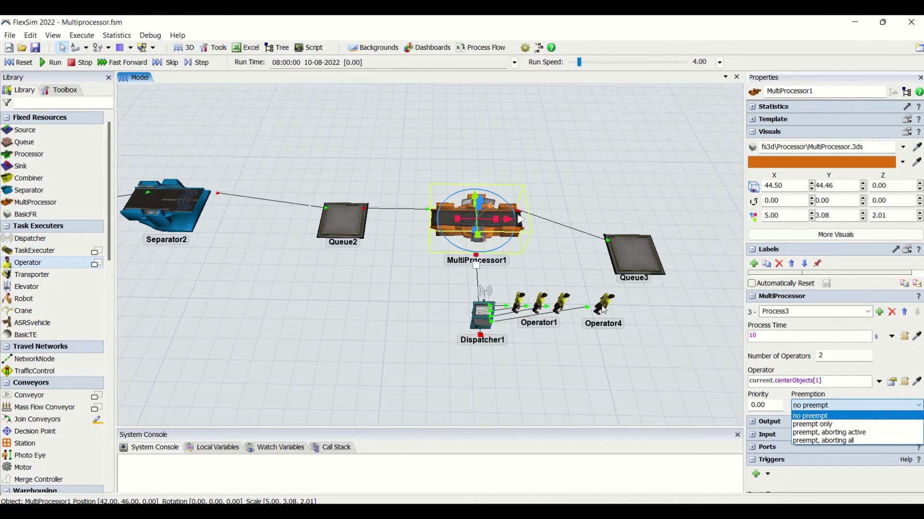
pyautogui.click(857, 427)
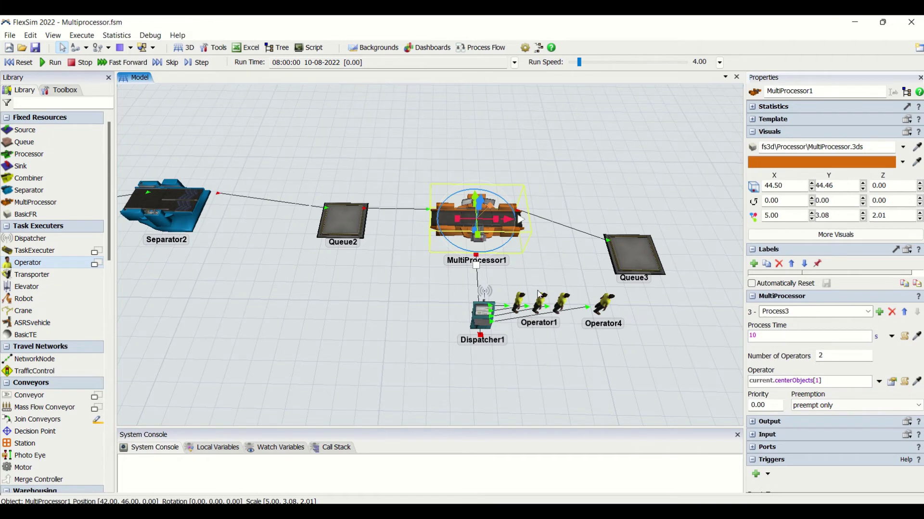
pyautogui.click(572, 226)
pyautogui.click(497, 232)
pyautogui.click(540, 273)
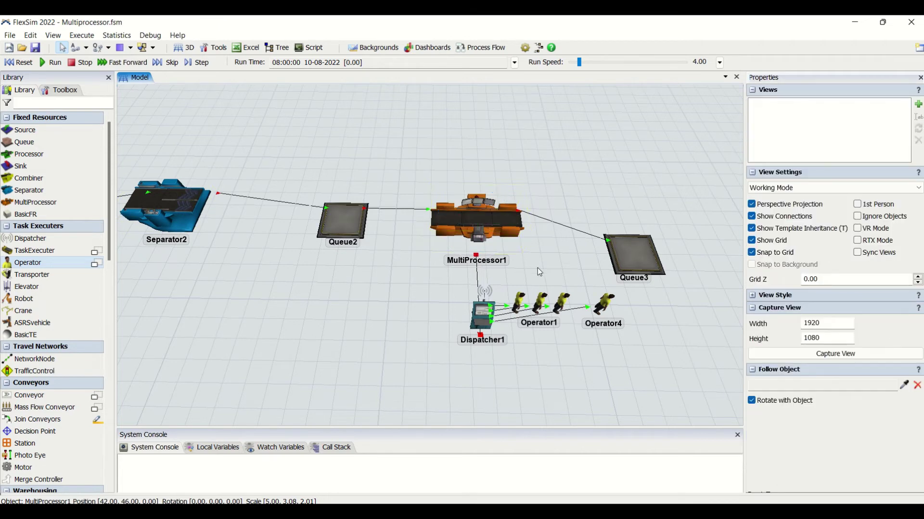
pyautogui.click(508, 237)
pyautogui.click(519, 304)
pyautogui.click(517, 233)
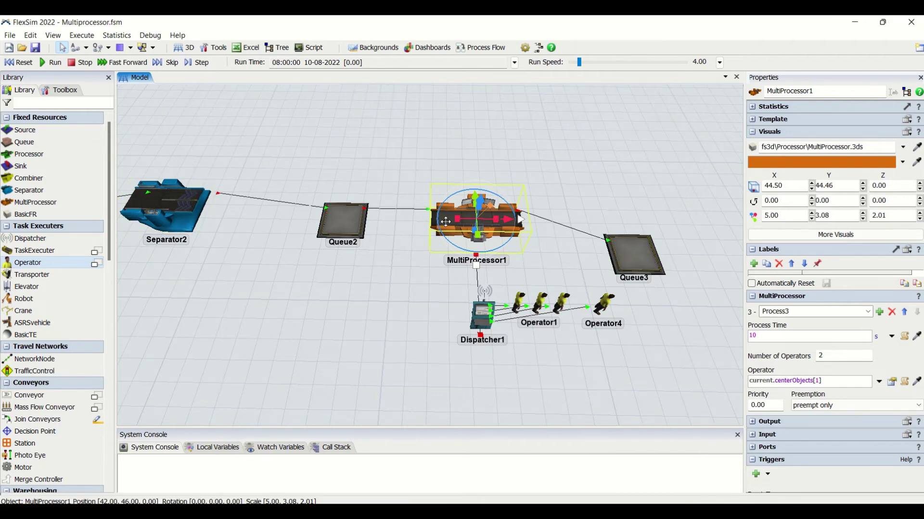
# Set the preemption of MultiProcessor1's Process3 to "preempt, aborting active" and inspect Separator2 and MultiProcessor1
pyautogui.click(800, 407)
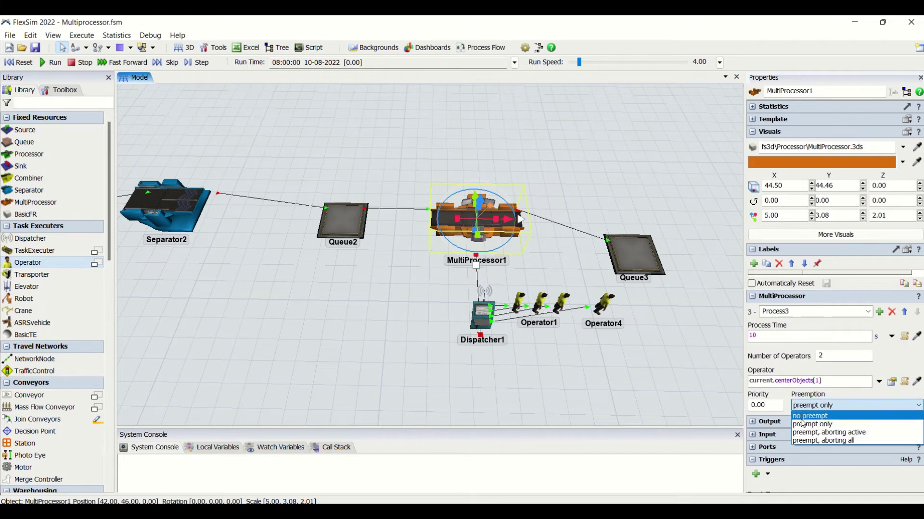
pyautogui.click(805, 433)
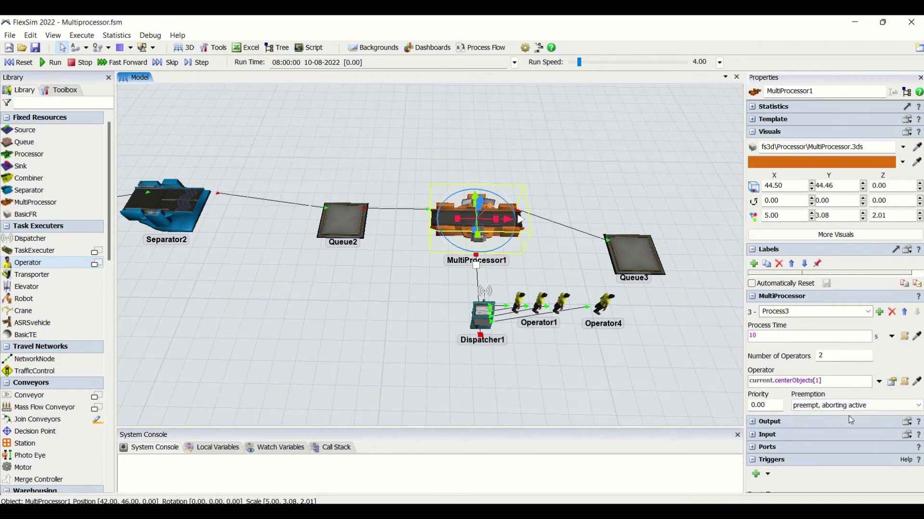
pyautogui.click(569, 254)
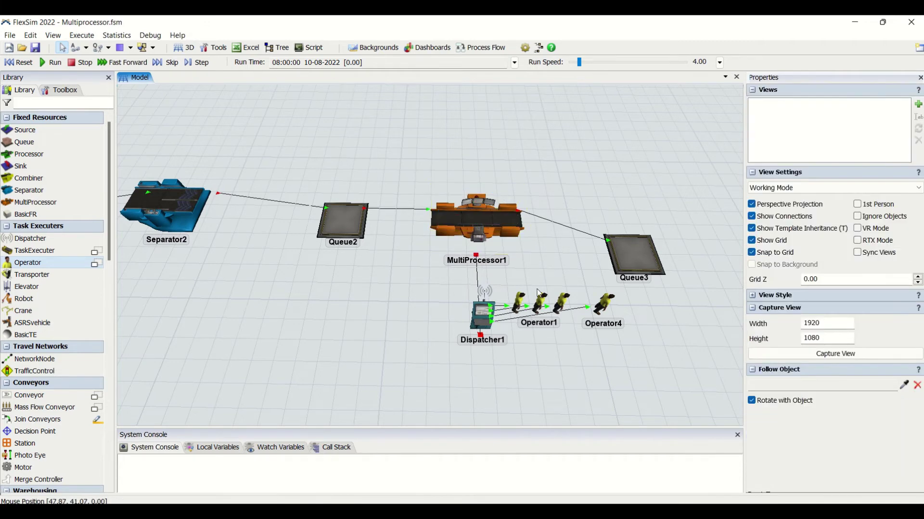
pyautogui.click(520, 303)
pyautogui.click(188, 225)
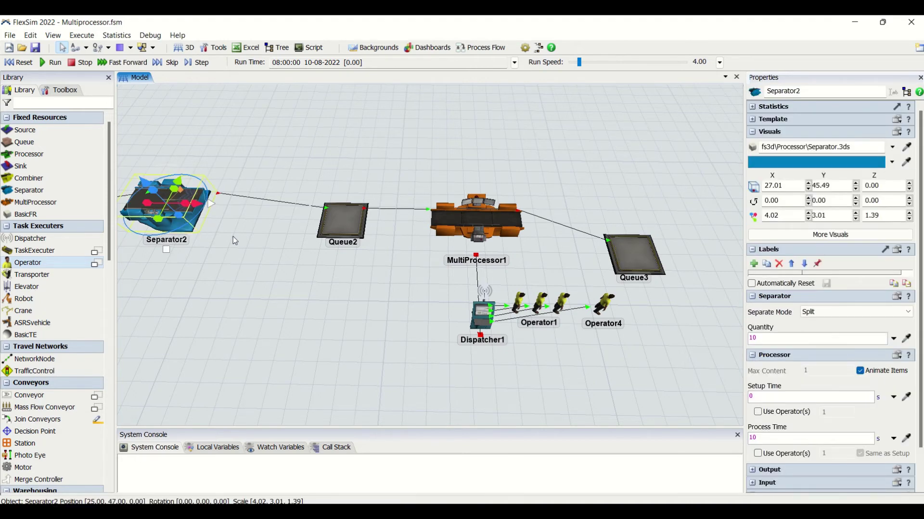
pyautogui.click(453, 216)
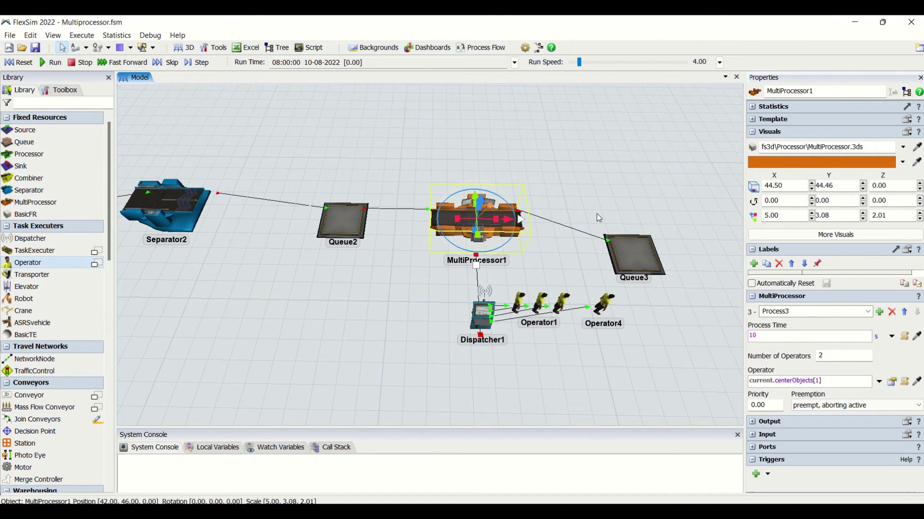
# Set the preemption of MultiProcessor1's Process3 to "preempt, aborting all"
pyautogui.click(853, 409)
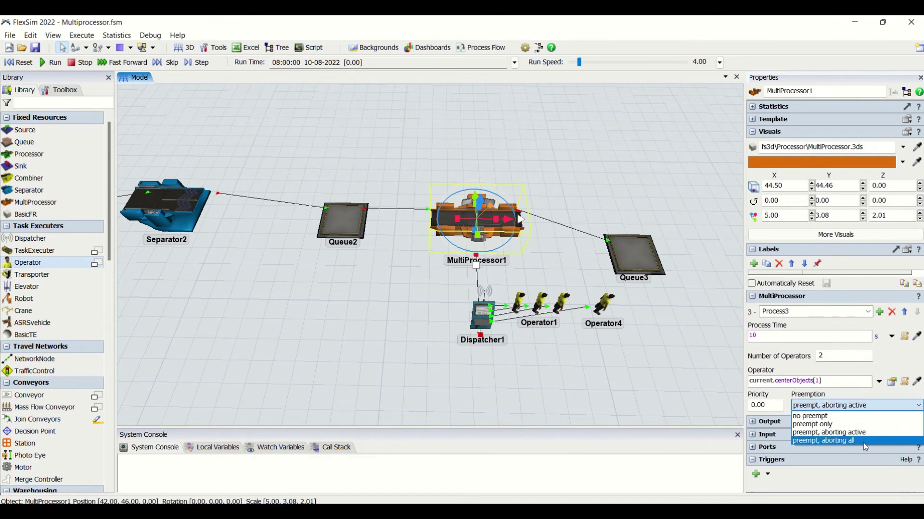
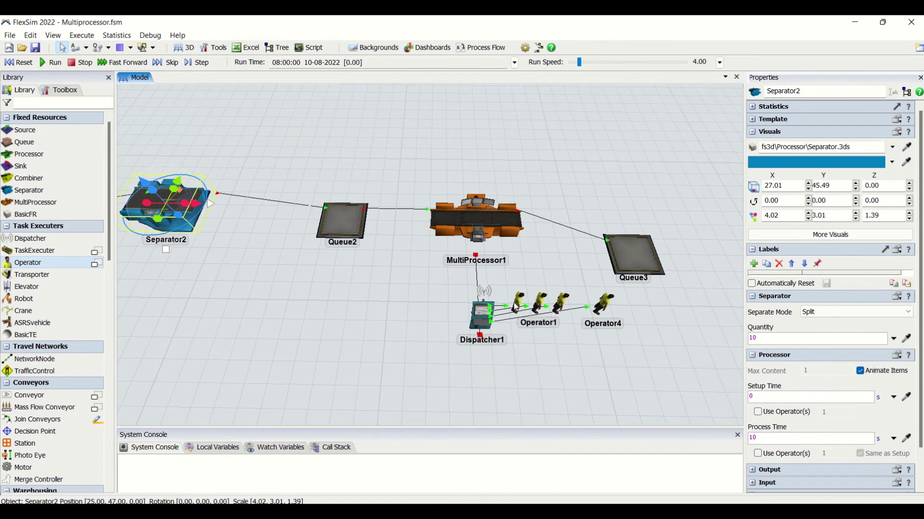
pyautogui.click(513, 304)
pyautogui.click(470, 238)
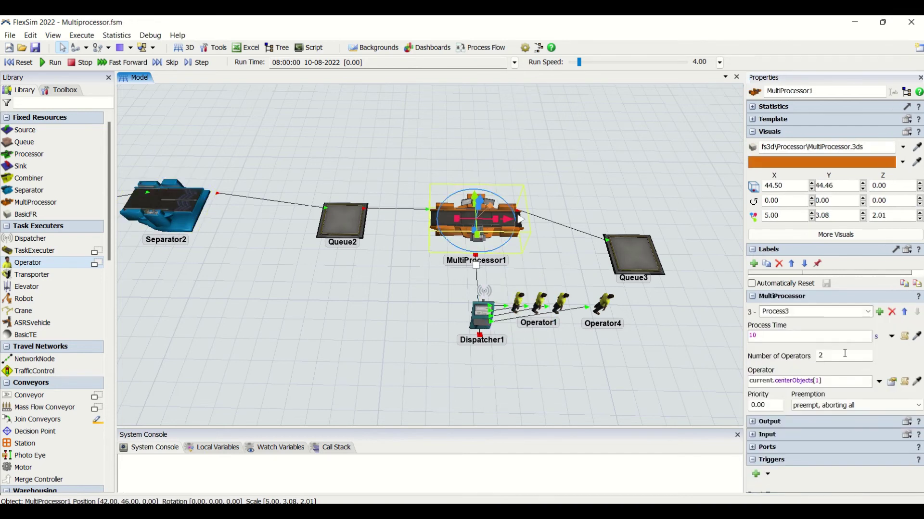
# Review the available preemption options for MultiProcessor1's Process3 and return to MultiProcessor1's properties
pyautogui.click(849, 409)
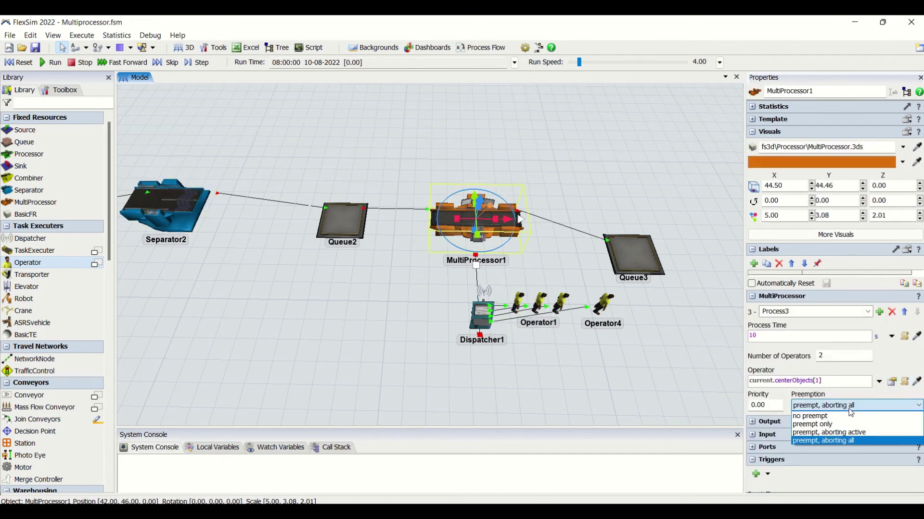
pyautogui.click(849, 410)
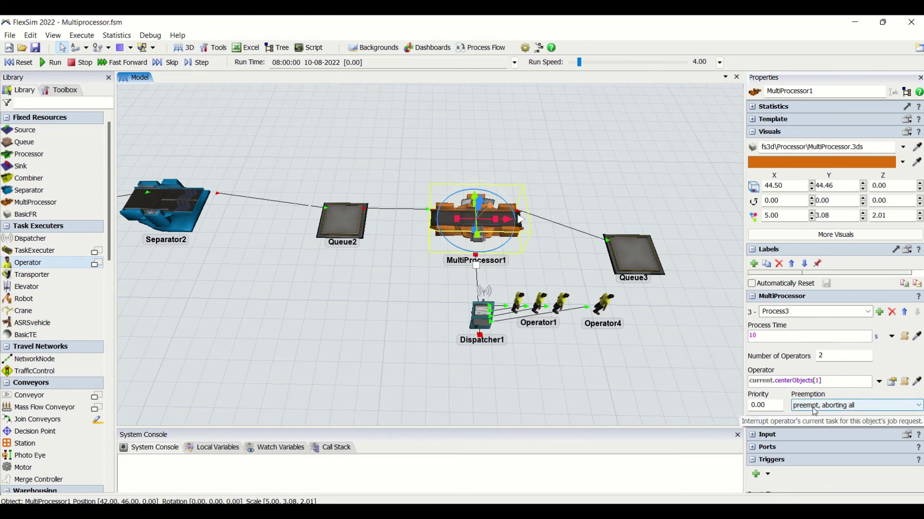
pyautogui.click(424, 284)
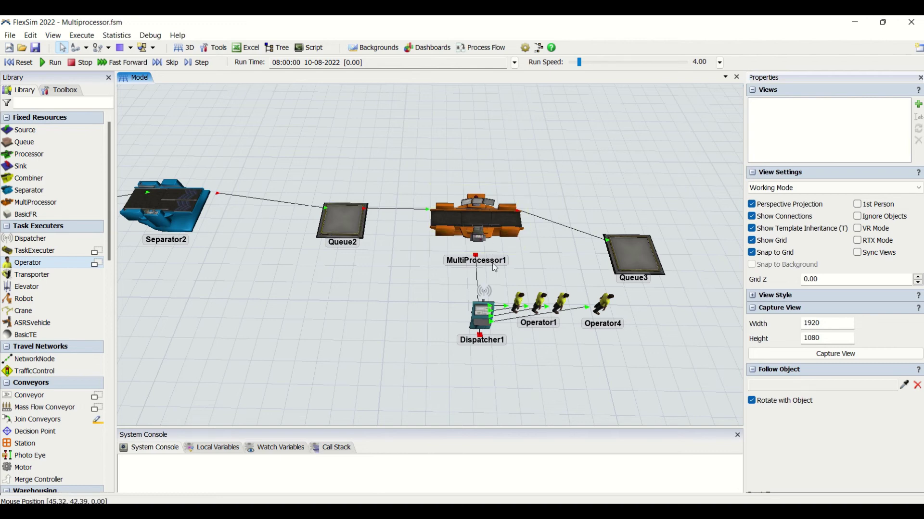
pyautogui.click(476, 225)
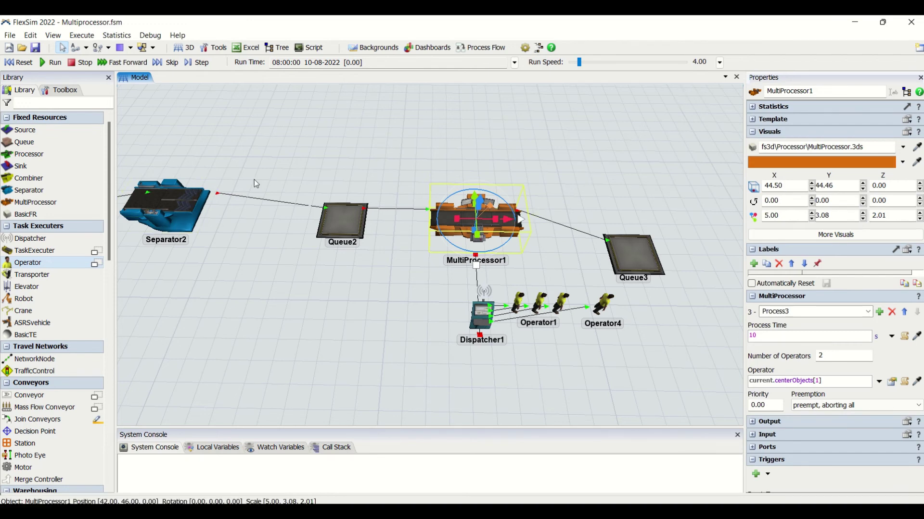
# Try "preempt, aborting active" and "preempt only" as the preemption of MultiProcessor1's Process3
pyautogui.click(852, 406)
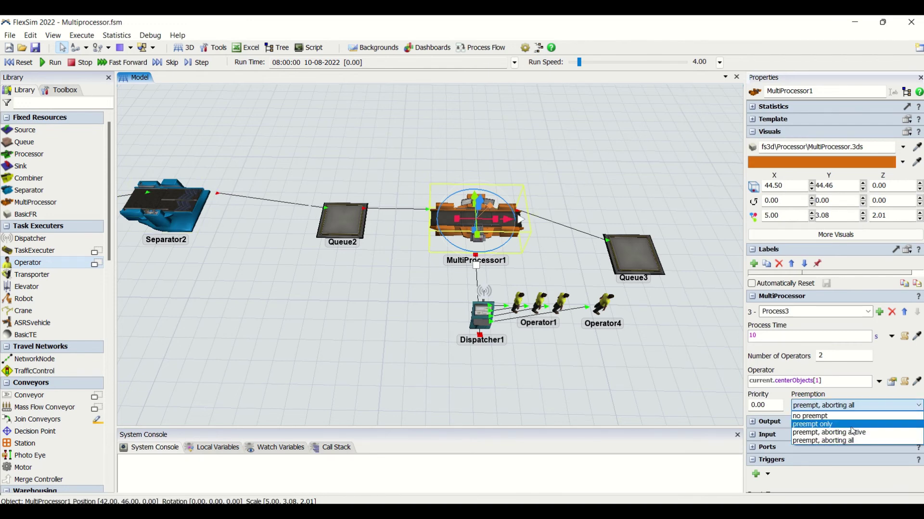
pyautogui.click(854, 433)
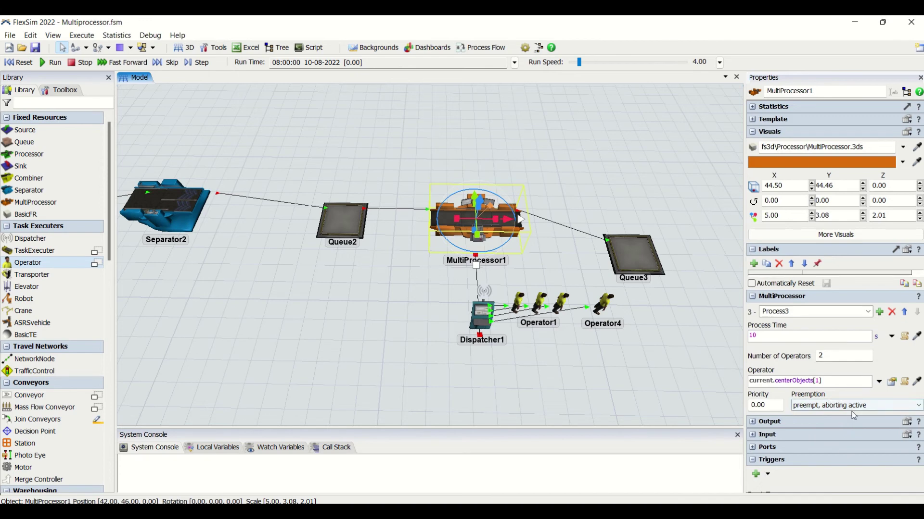
pyautogui.click(851, 409)
pyautogui.click(853, 427)
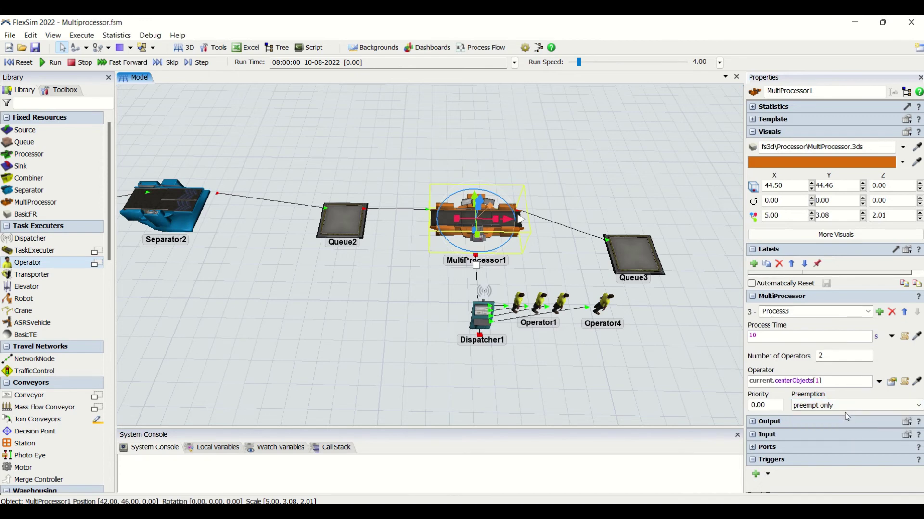
# Set the preemption of MultiProcessor1's Process3 to "preempt, aborting active" and inspect Operator2 and MultiProcessor1
pyautogui.click(845, 408)
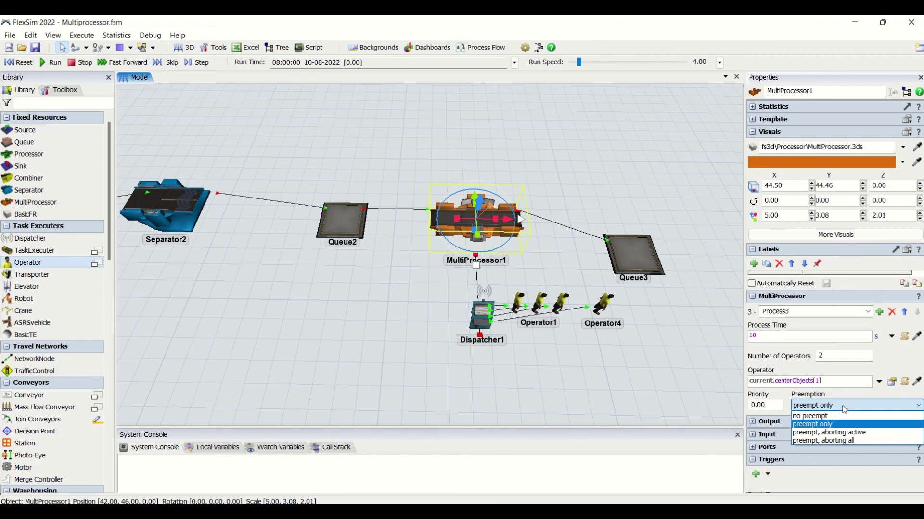
pyautogui.click(845, 433)
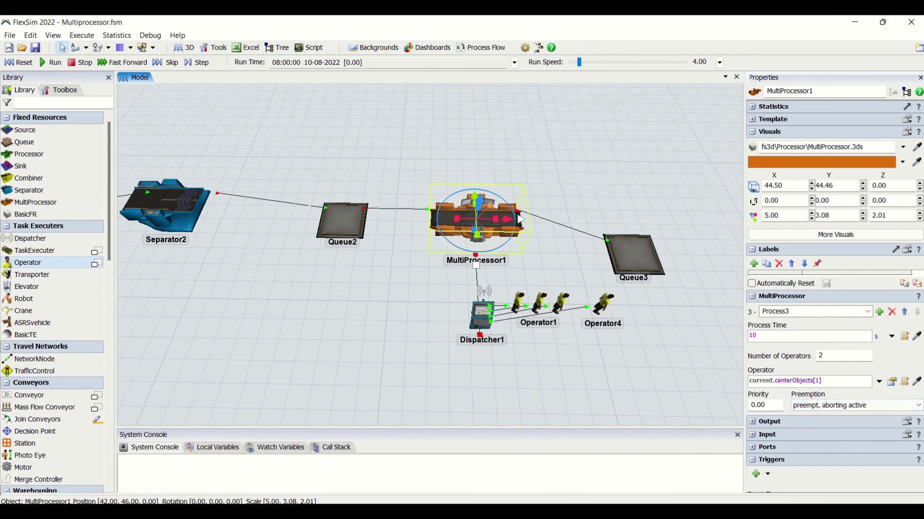
pyautogui.click(555, 272)
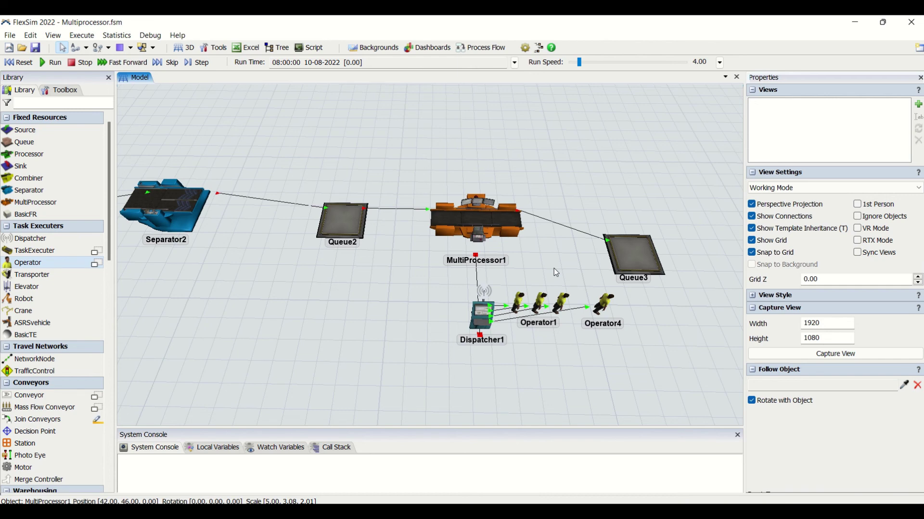
pyautogui.click(518, 301)
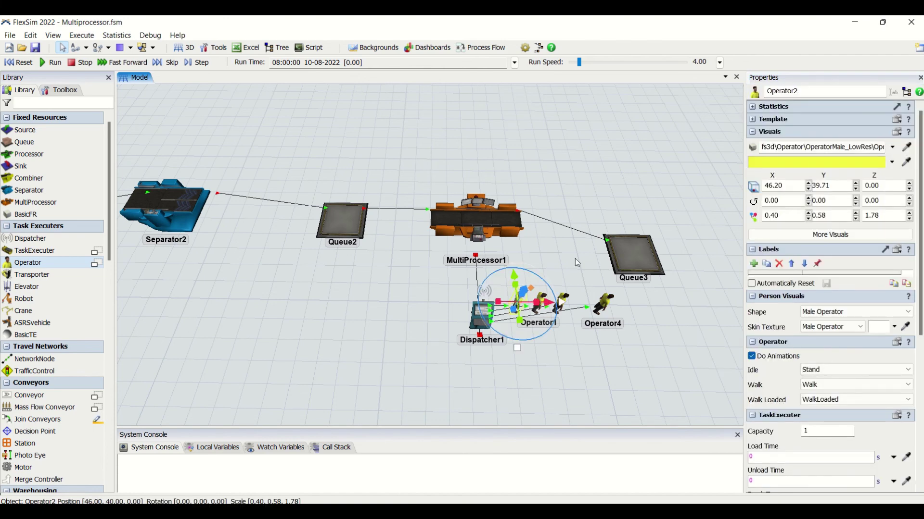
pyautogui.click(477, 222)
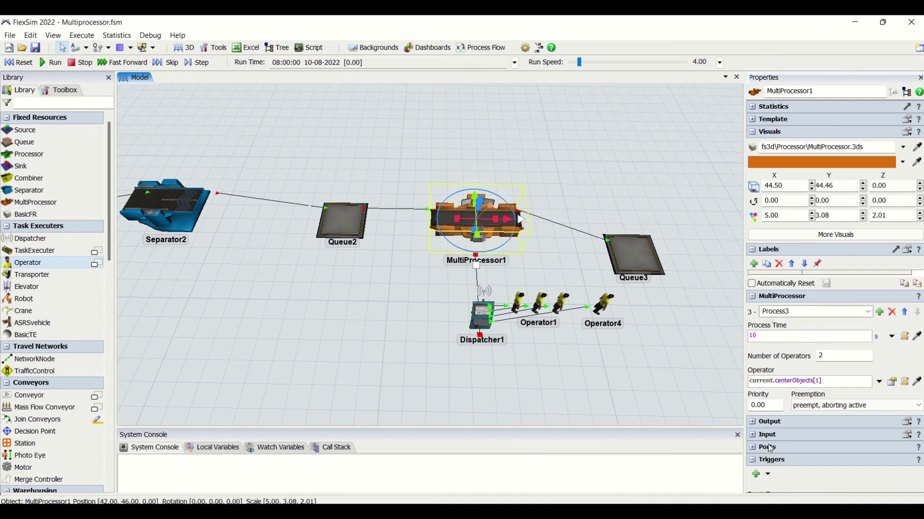
pyautogui.click(569, 250)
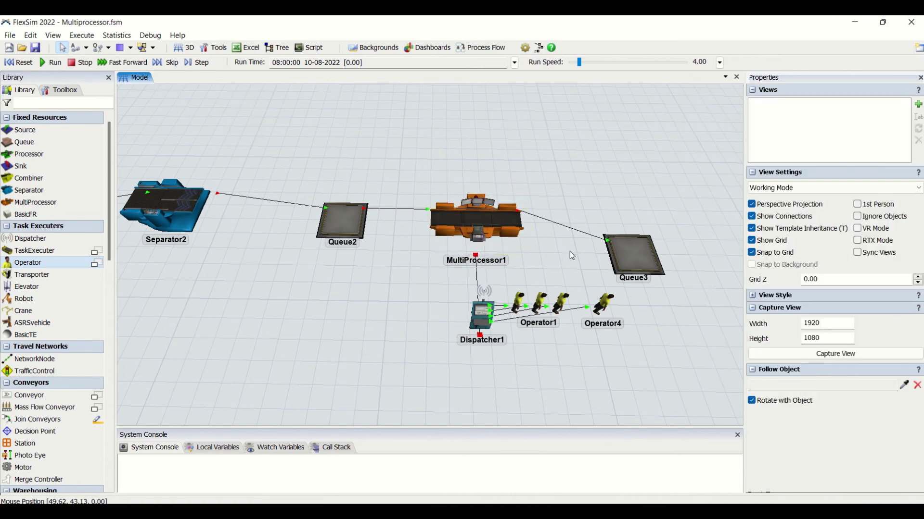
pyautogui.click(513, 233)
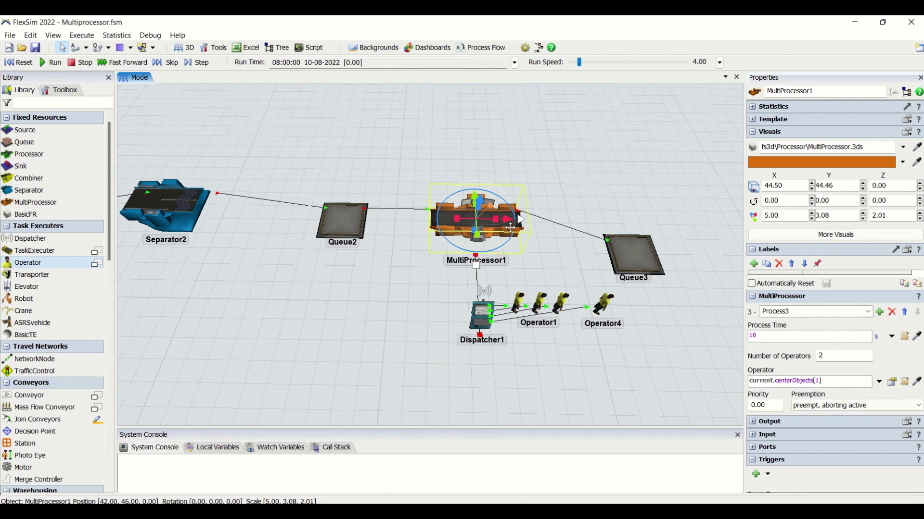
# Deselect MultiProcessor1 and show the whole model from the two sources to Queue3
pyautogui.click(381, 273)
pyautogui.scroll(-5, 381, 273)
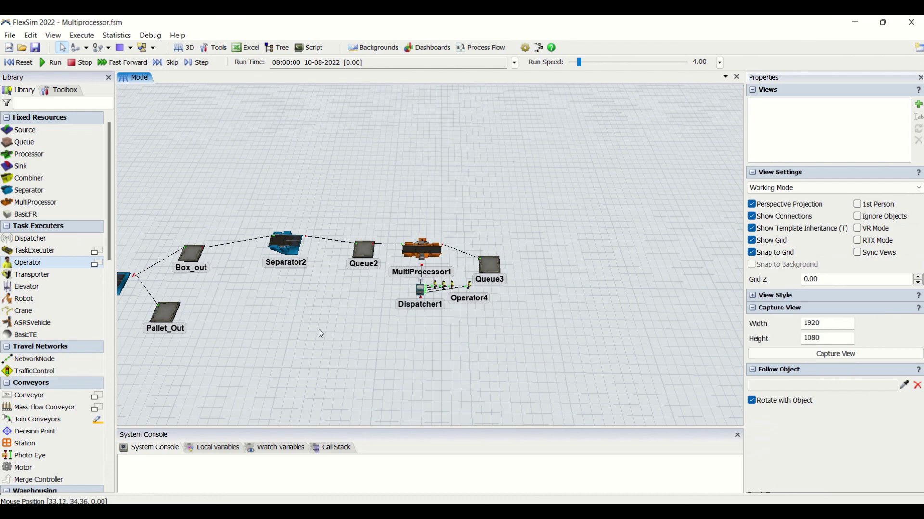
pyautogui.moveTo(321, 333); pyautogui.dragTo(573, 305)
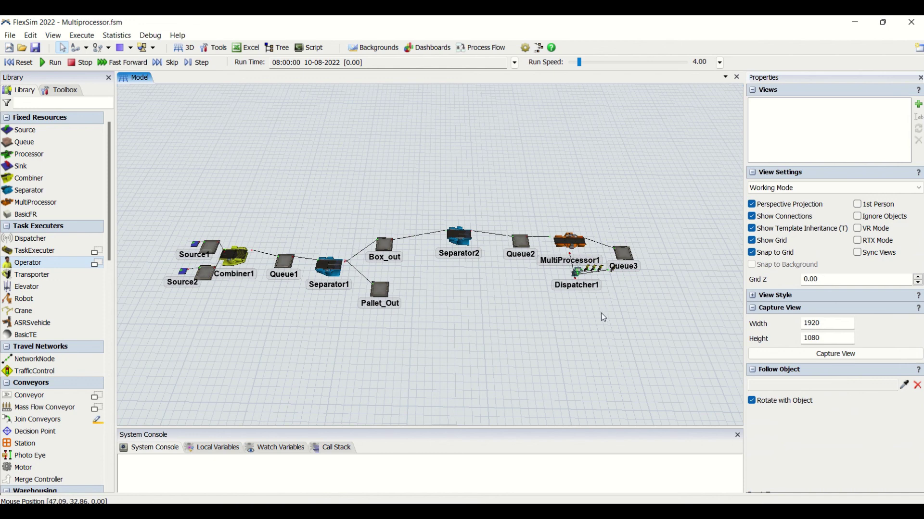
pyautogui.moveTo(426, 318); pyautogui.dragTo(433, 318)
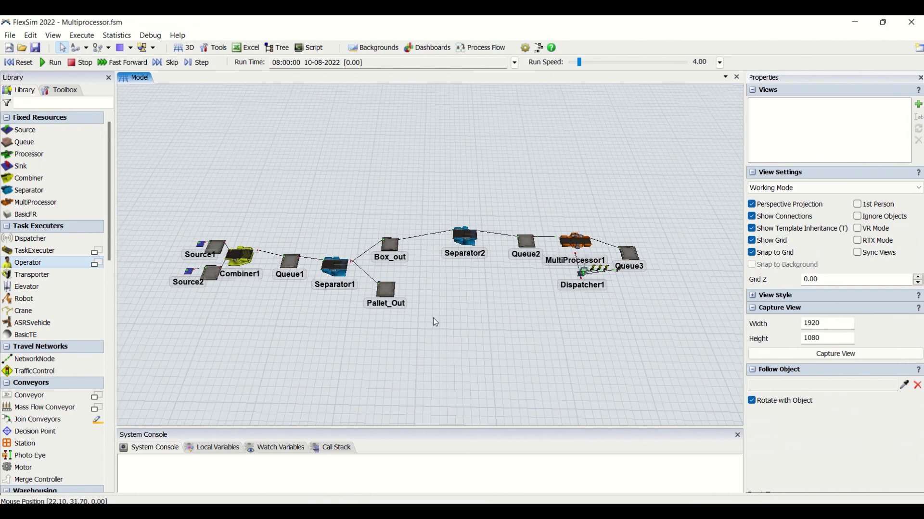